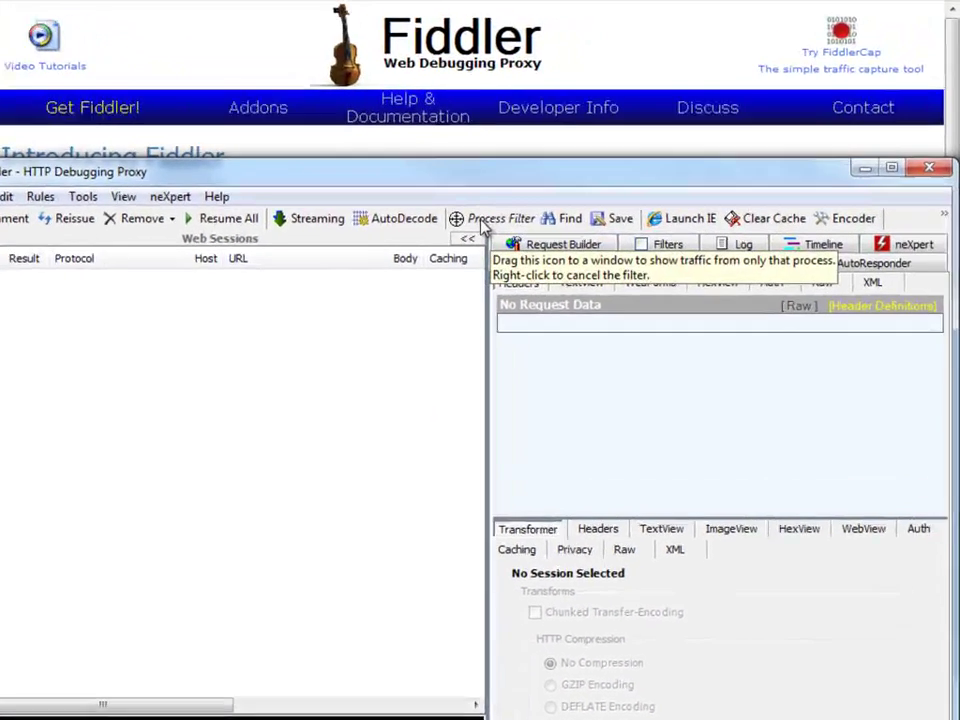
# Restrict the captured traffic with Process Filter to the Internet Explorer window showing the Fiddler website.
pyautogui.moveTo(582, 101); pyautogui.dragTo(611, 101)
pyautogui.moveTo(409, 250); pyautogui.dragTo(410, 75)
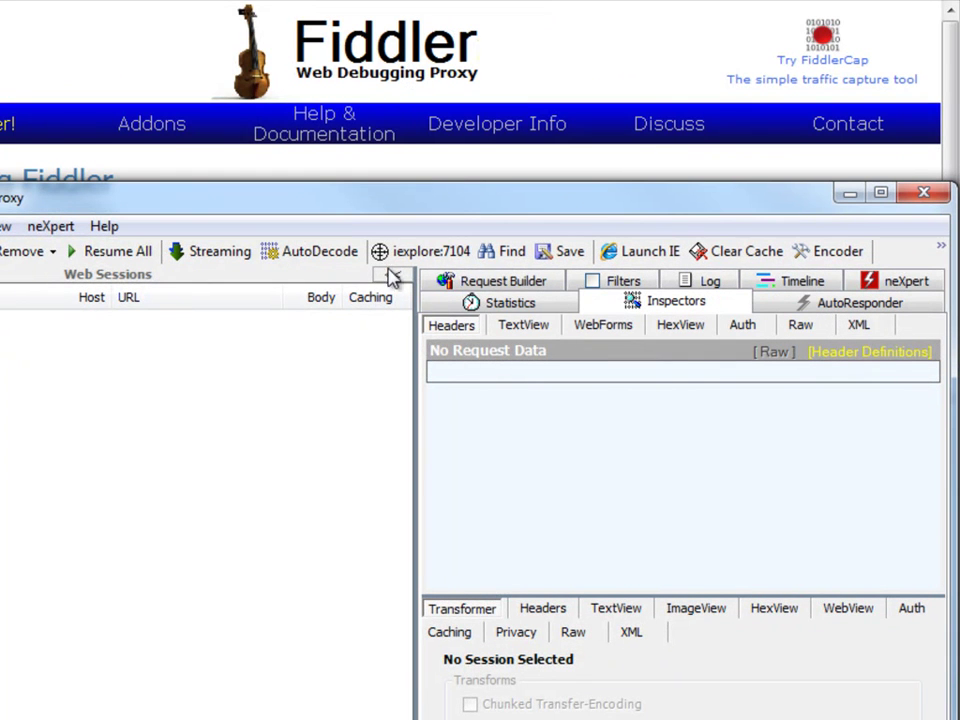
# Switch to Internet Explorer, open the ASUS website's France site, and return to Fiddler to check the captured sessions.
pyautogui.click(574, 69)
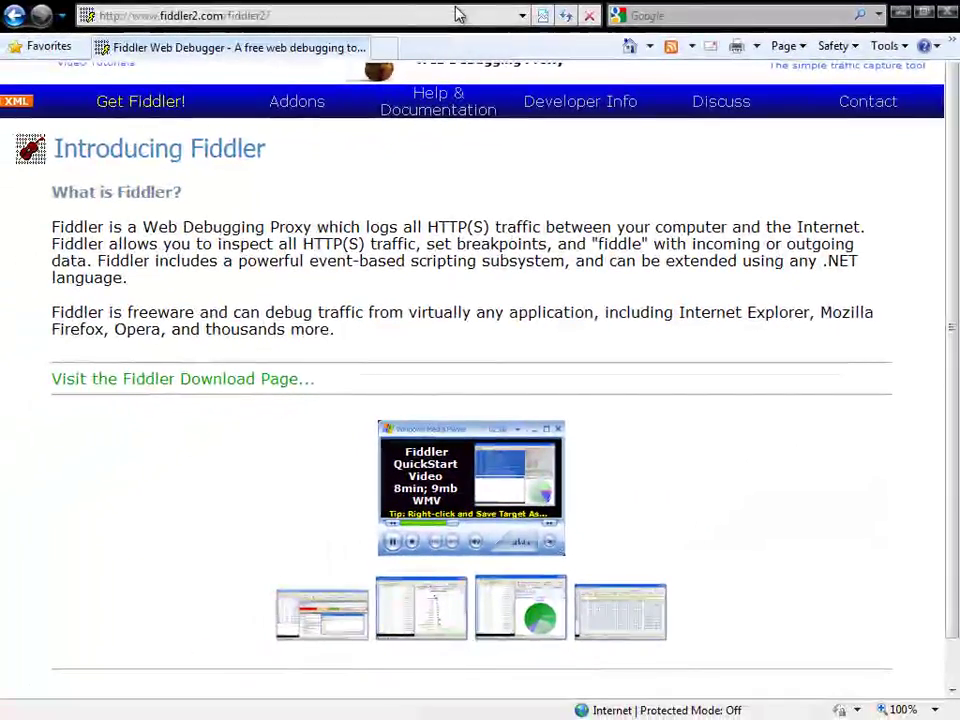
pyautogui.click(353, 17)
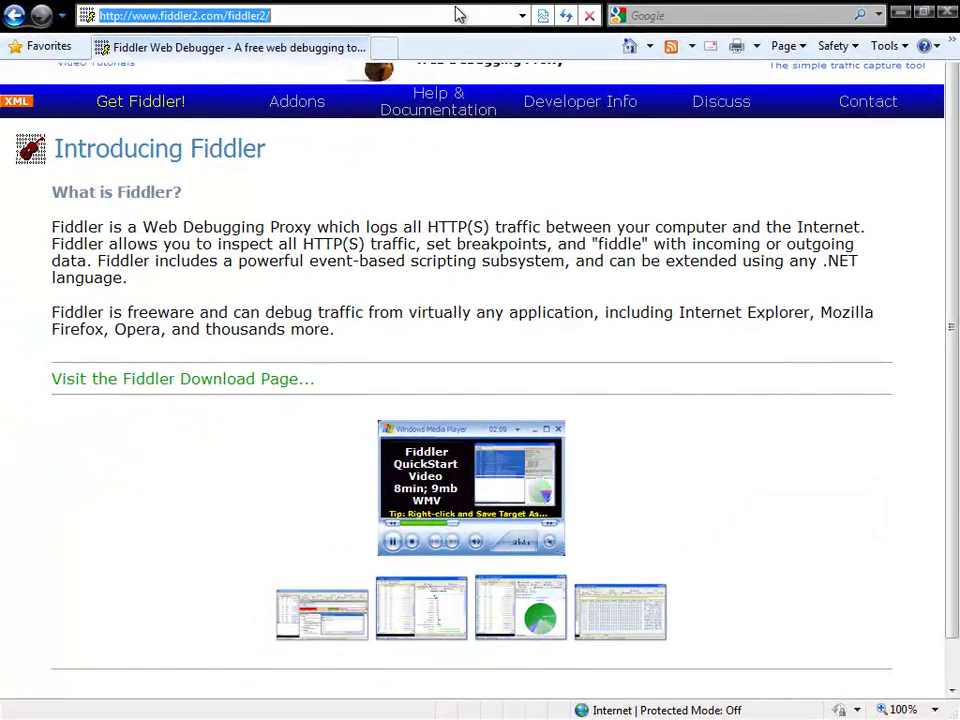
pyautogui.write('ww')
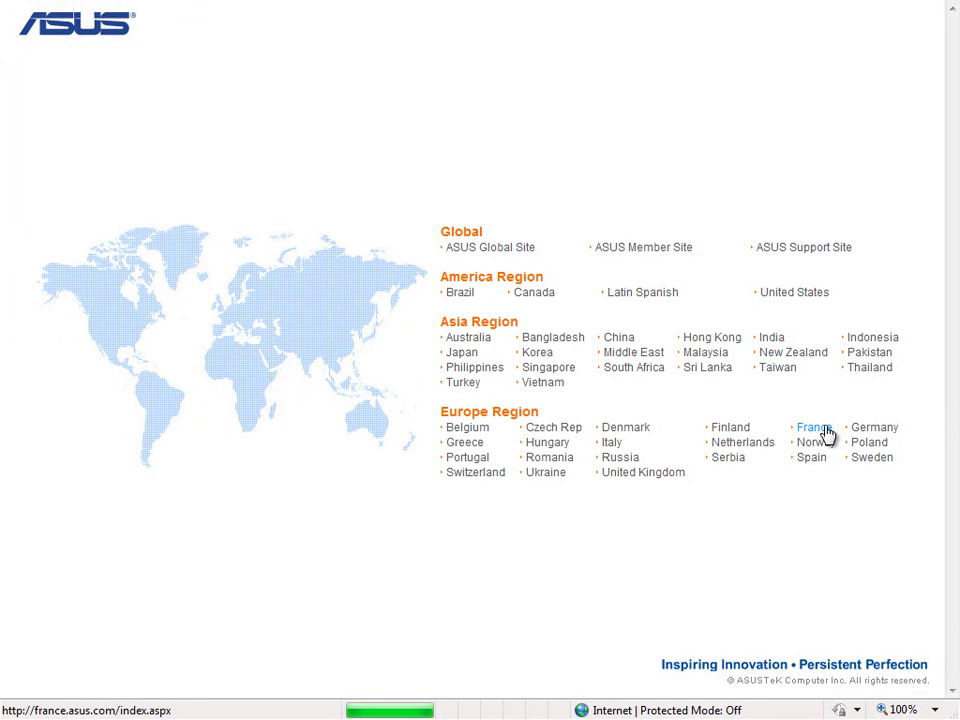
pyautogui.click(827, 433)
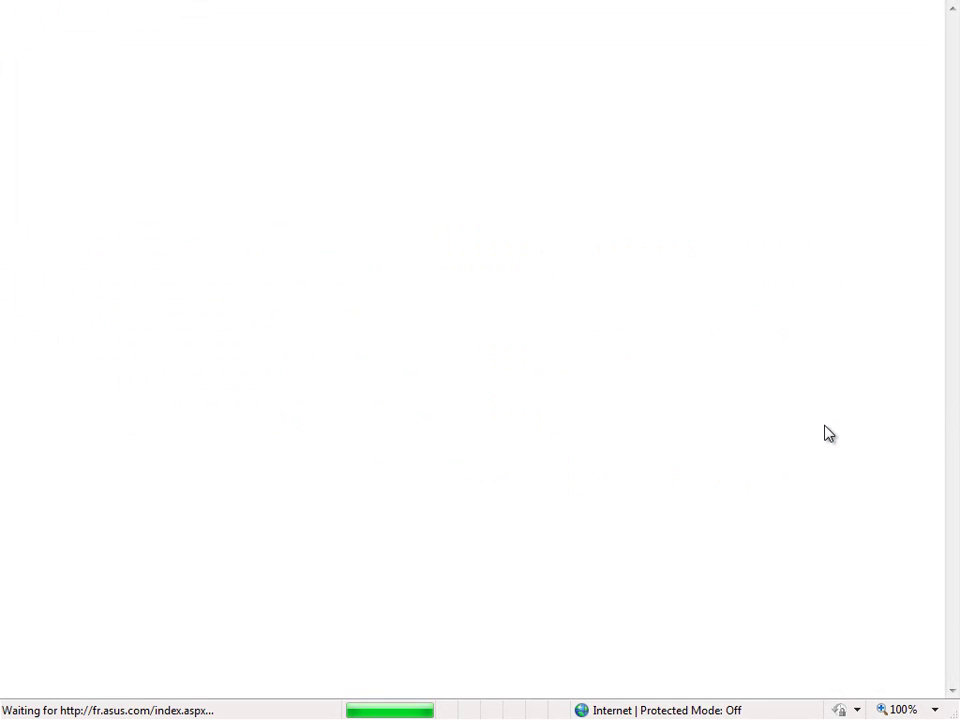
pyautogui.hotkey('alt', 'Tab')
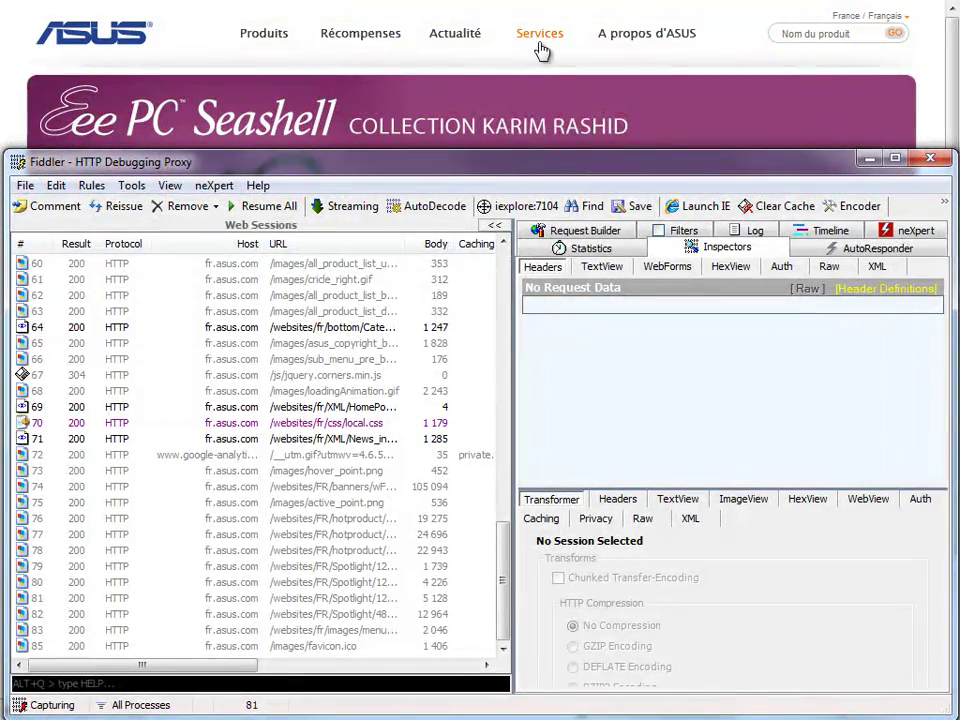
# Open the ASUS Support site from Services and retarget Fiddler's Process Filter to the new Internet Explorer window.
pyautogui.moveTo(540, 50)
pyautogui.click(536, 81)
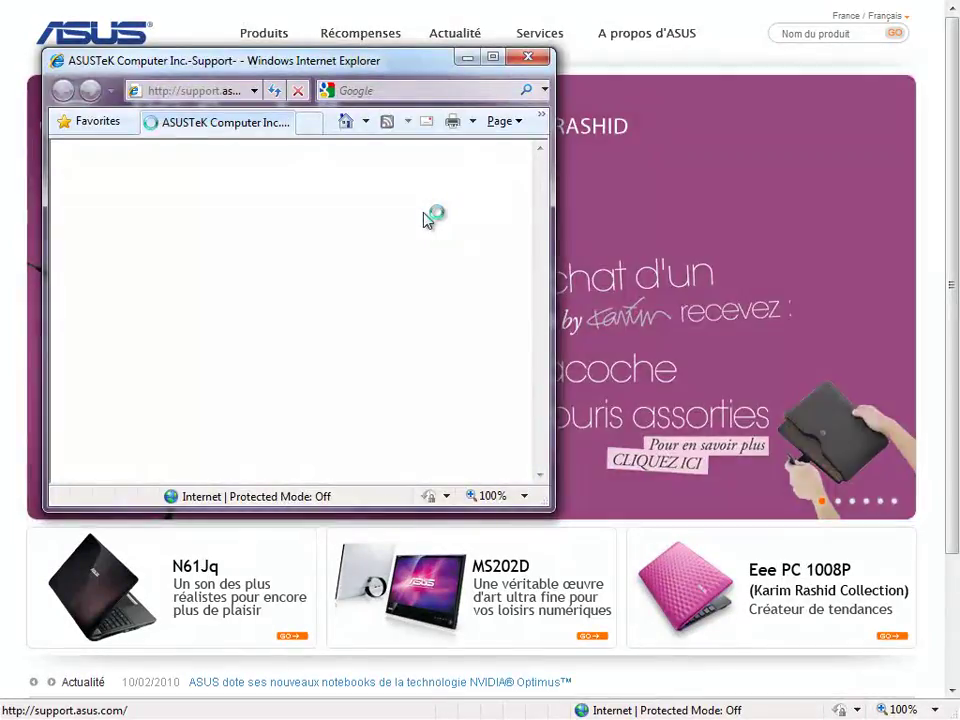
pyautogui.press('F11')
pyautogui.hotkey('alt', 'Tab')
pyautogui.hotkey('alt', 'Tab')
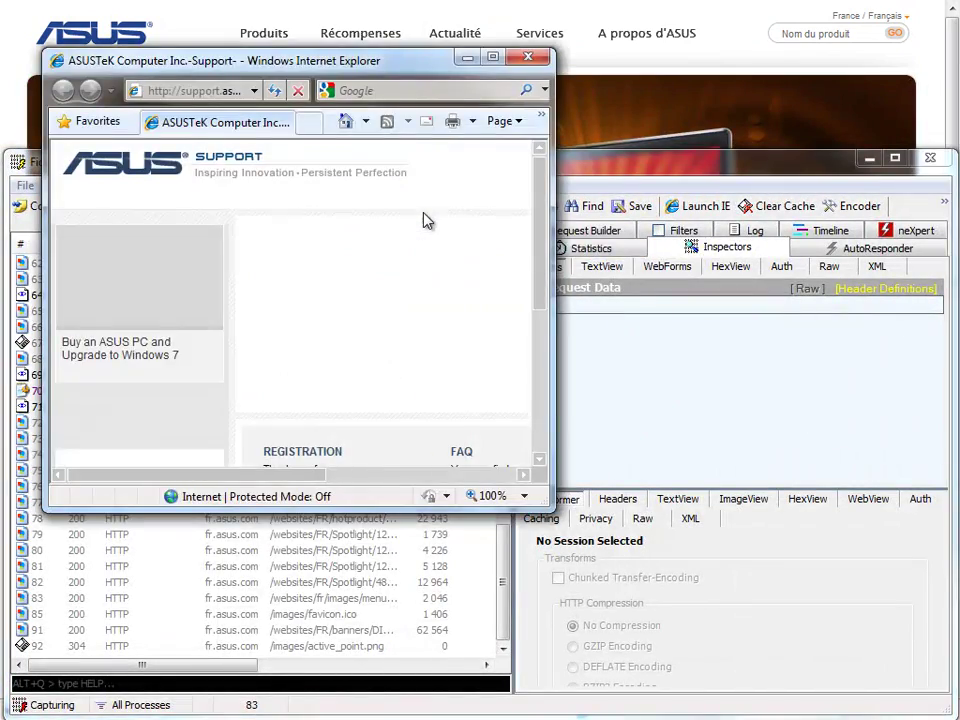
pyautogui.click(665, 164)
pyautogui.moveTo(508, 210); pyautogui.dragTo(428, 158)
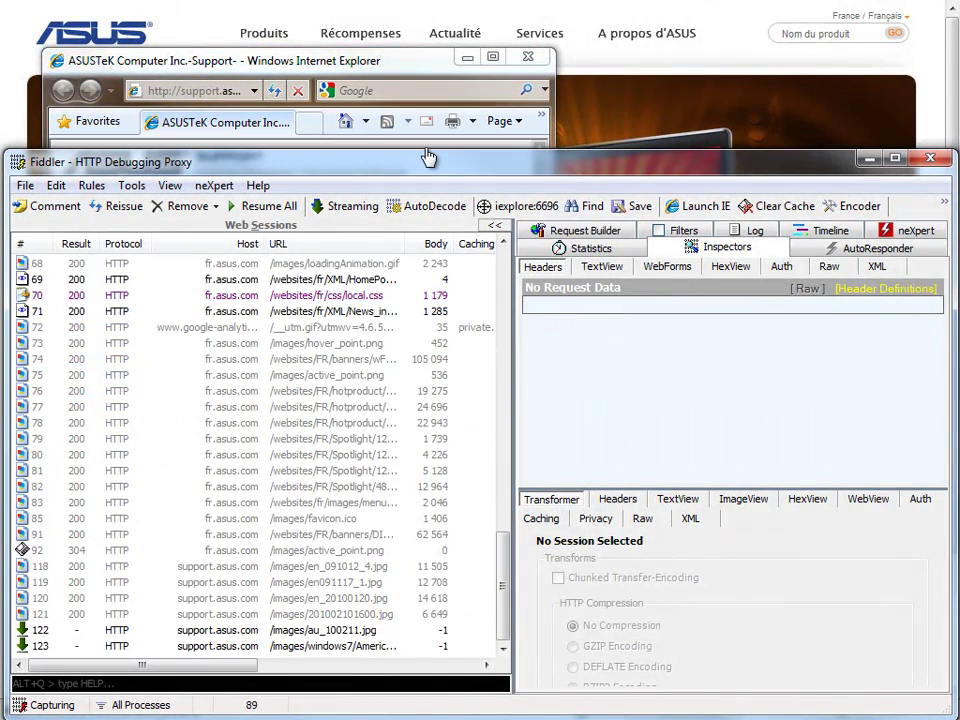
# In the maximized ASUS Support window, go to the Download section and search for model p6x58D.
pyautogui.click(422, 70)
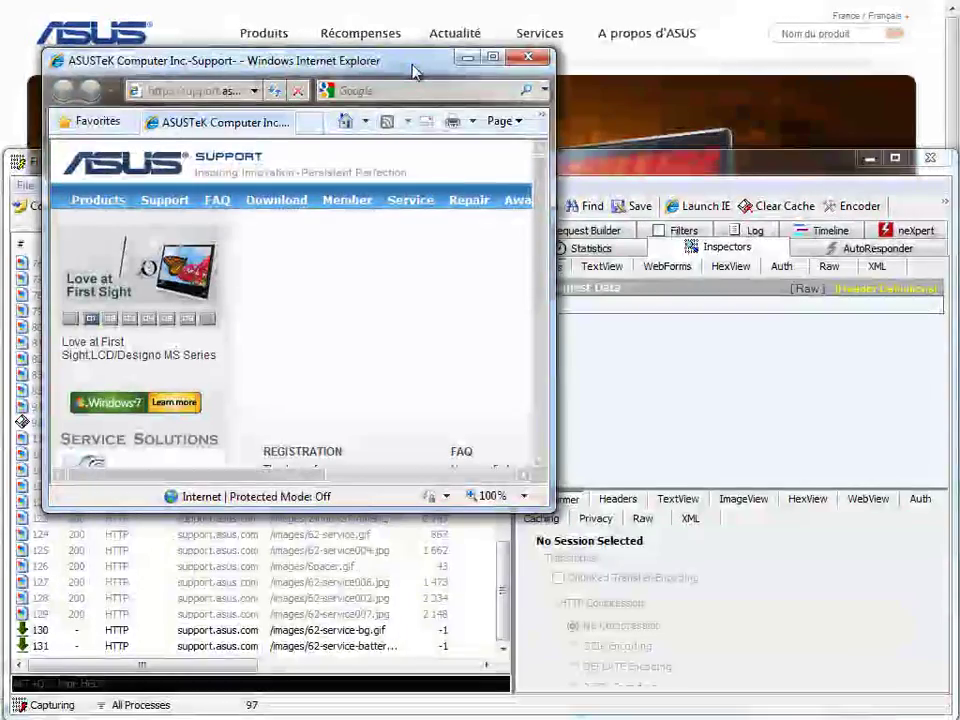
pyautogui.click(490, 58)
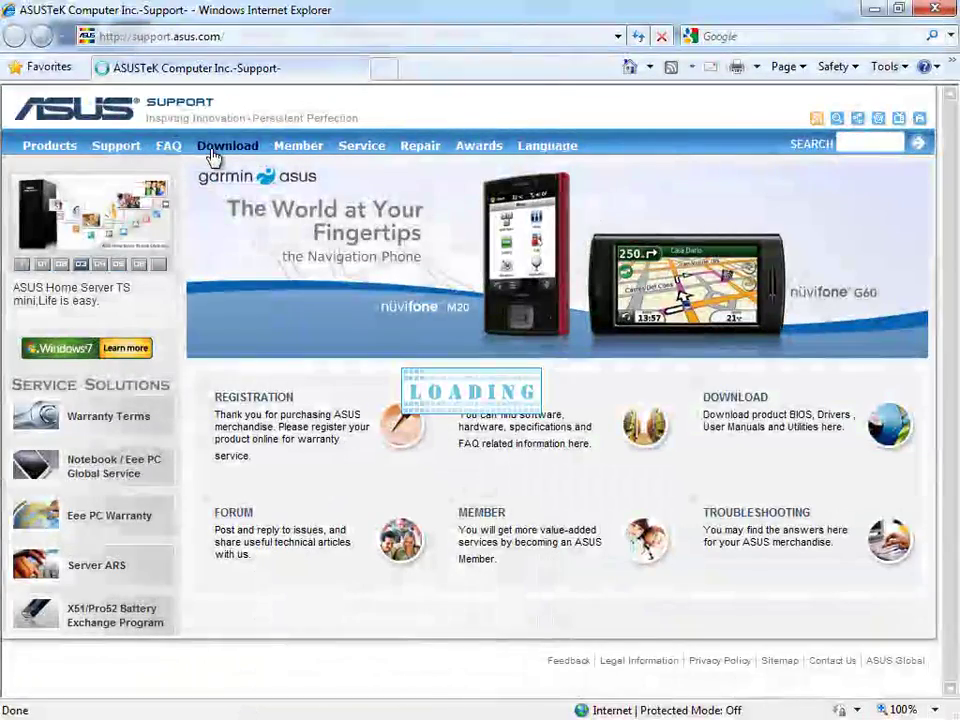
pyautogui.click(213, 151)
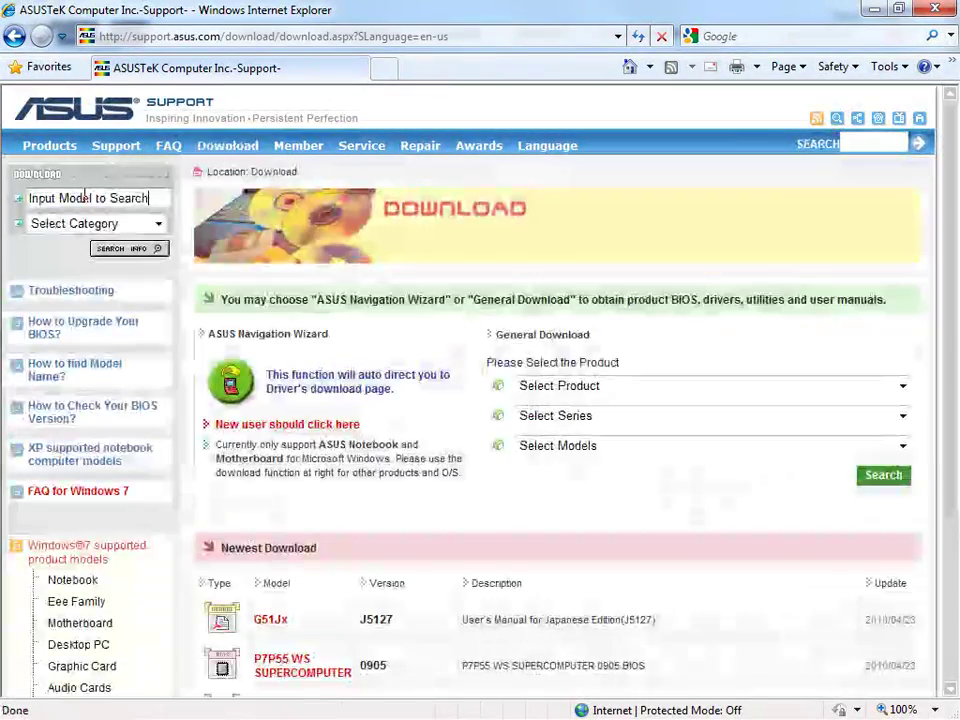
pyautogui.click(158, 194)
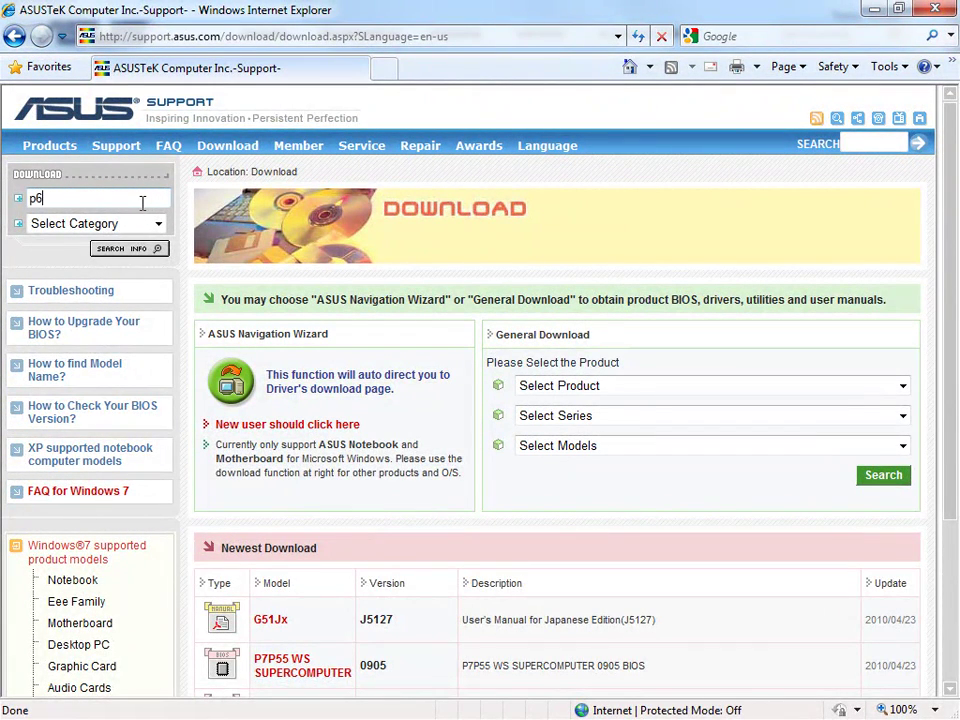
pyautogui.write('p6x58D')
pyautogui.press('Return')
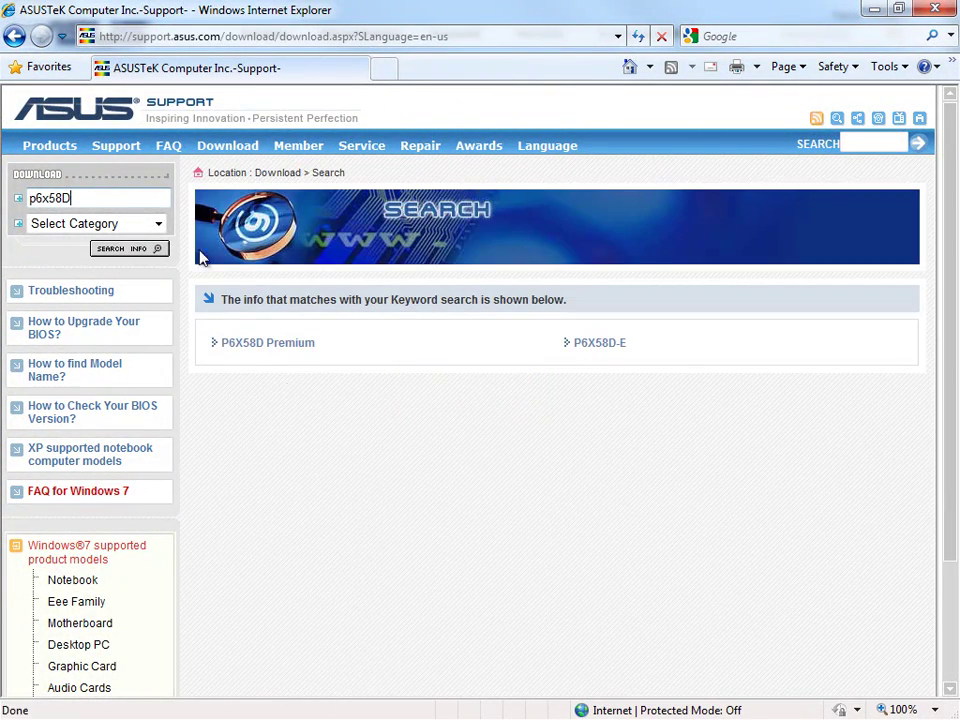
# Choose the P6X58D Premium motherboard and list its downloads for Windows 7 64bit.
pyautogui.click(289, 345)
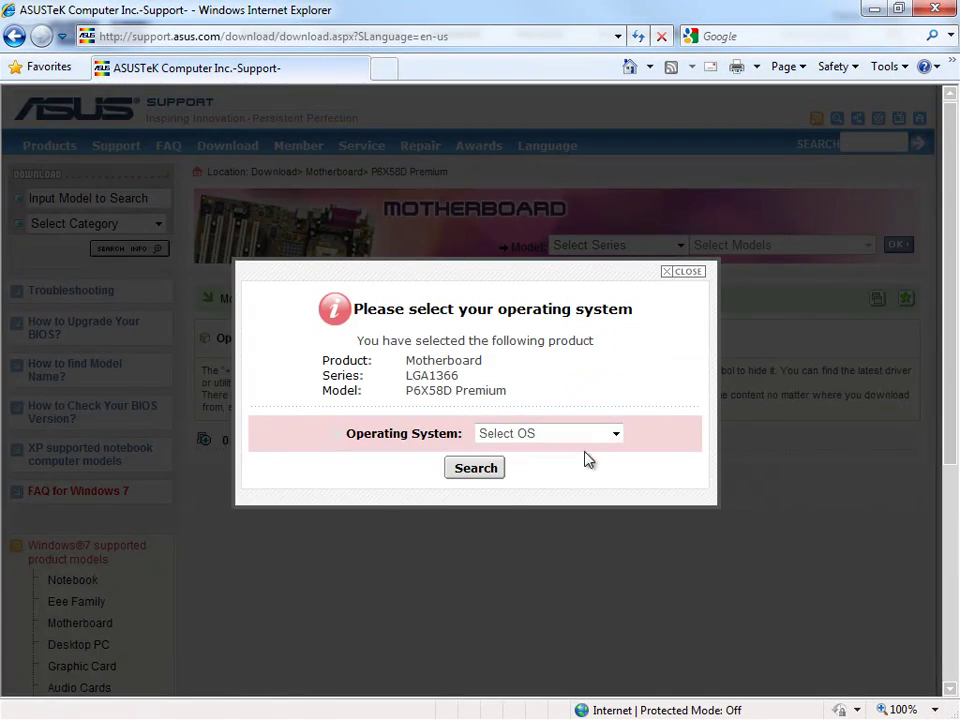
pyautogui.click(591, 436)
pyautogui.click(536, 632)
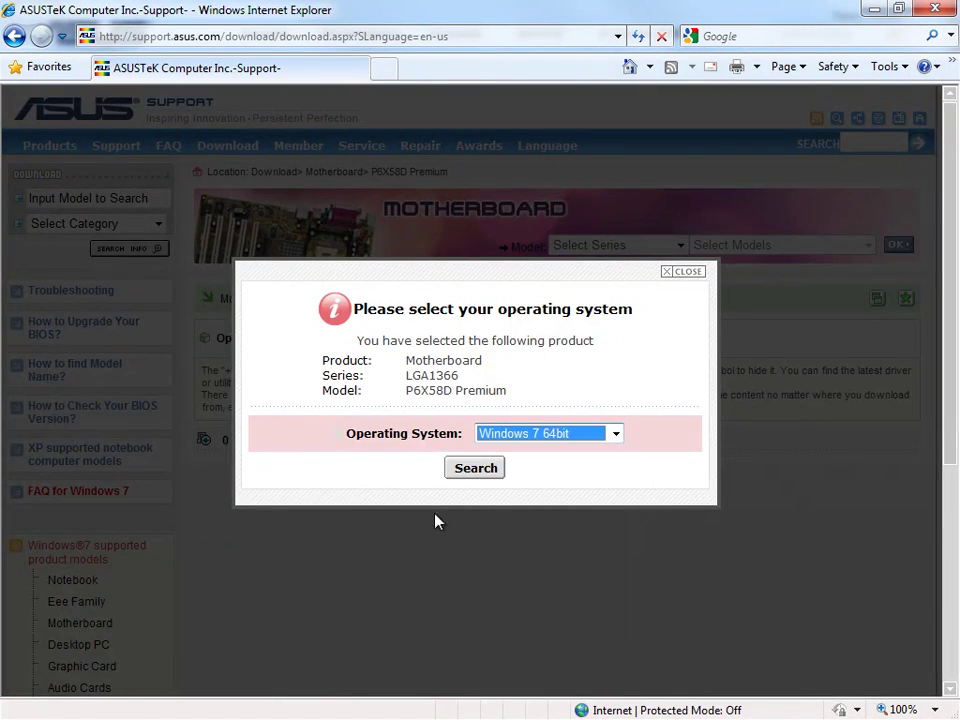
pyautogui.click(476, 470)
# Expand the Chipset category and request version 9.1.1.1019 from the Global server.
pyautogui.click(230, 519)
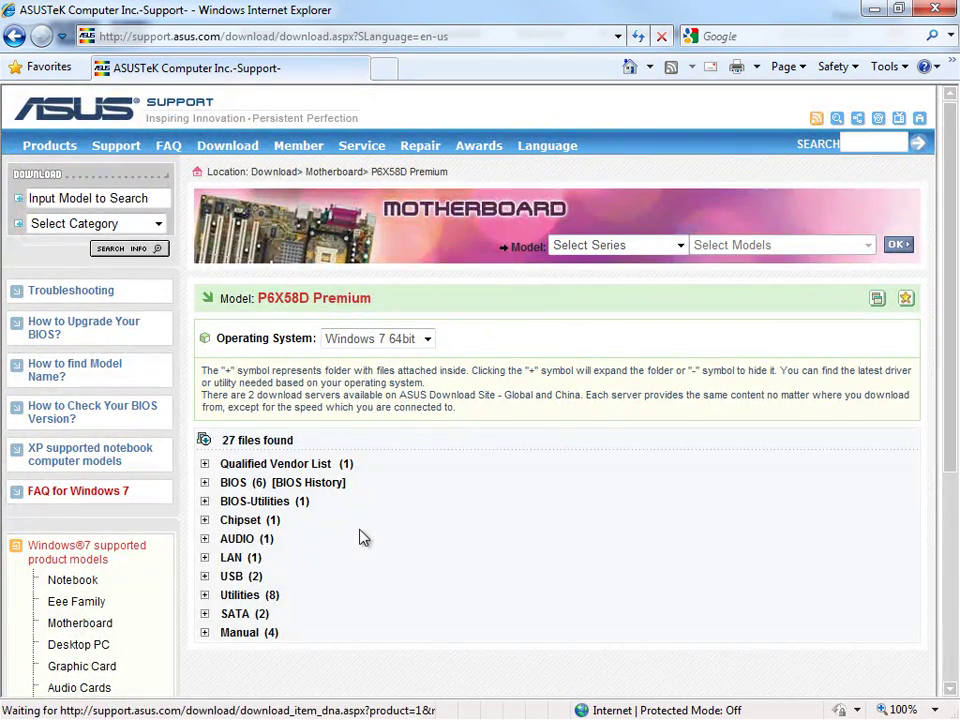
pyautogui.scroll(-1, 434, 548)
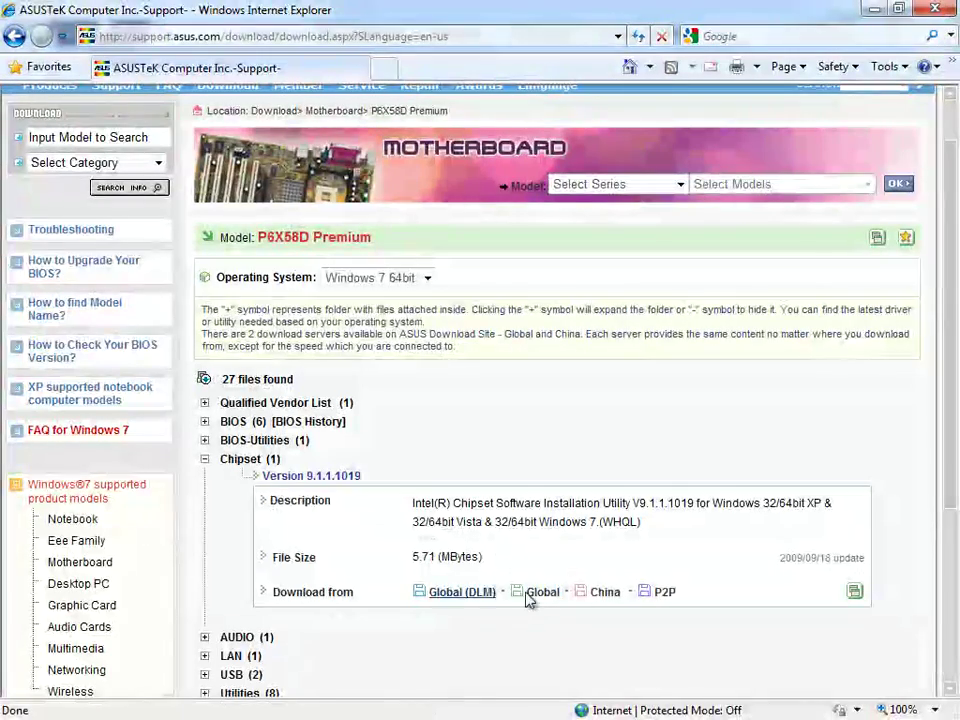
pyautogui.click(540, 594)
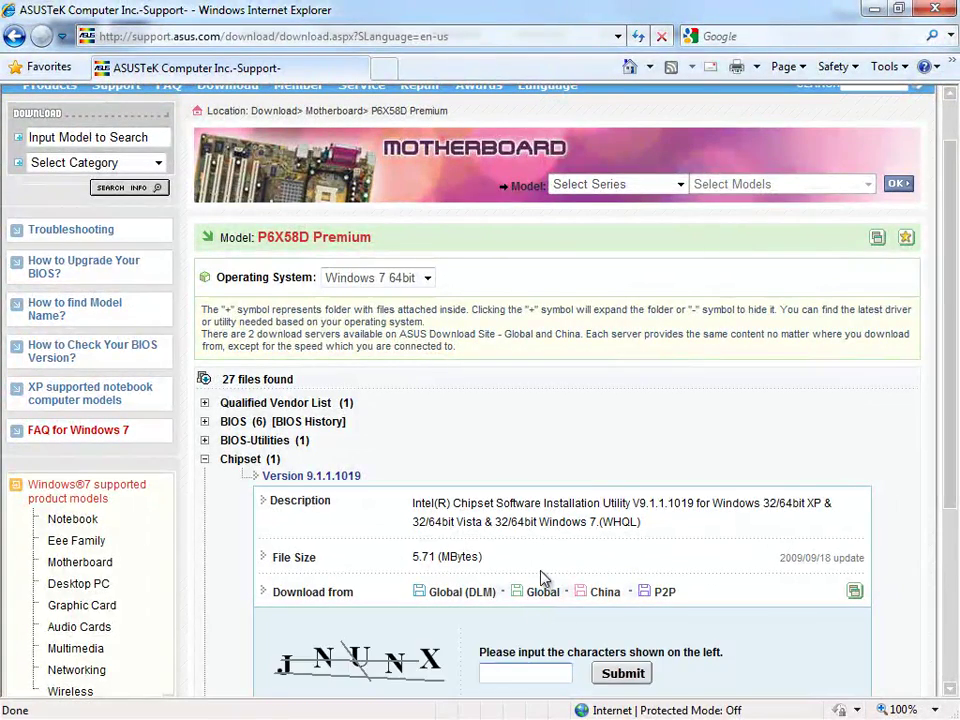
# Enter the verification characters from the image for the chipset download and submit them.
pyautogui.scroll(-2, 542, 579)
pyautogui.click(543, 551)
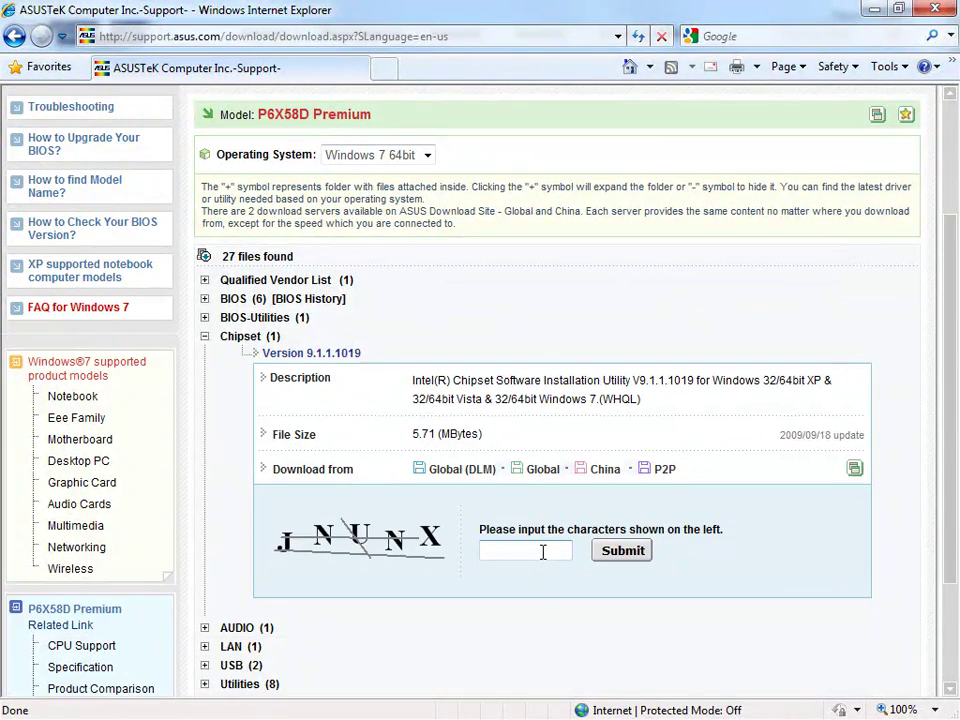
pyautogui.write('J')
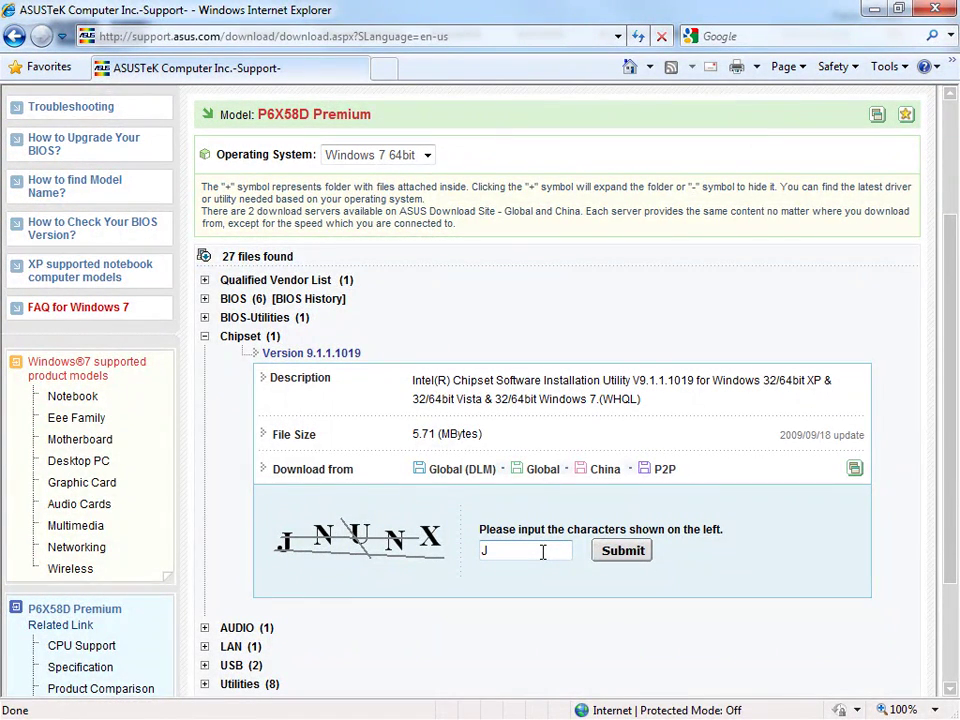
pyautogui.write('NUNX')
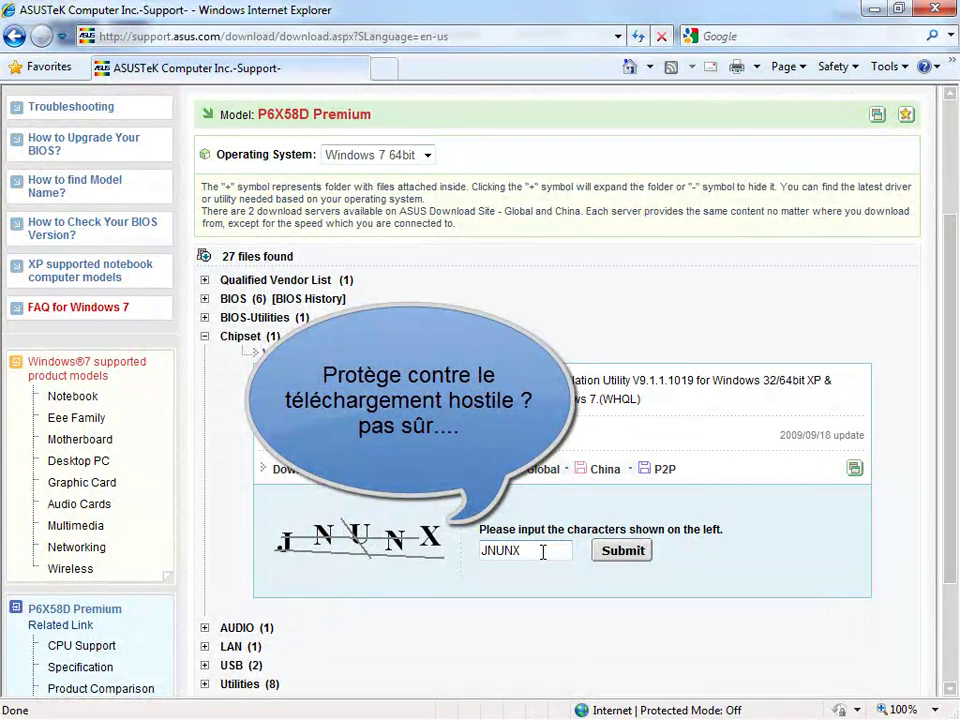
pyautogui.click(620, 551)
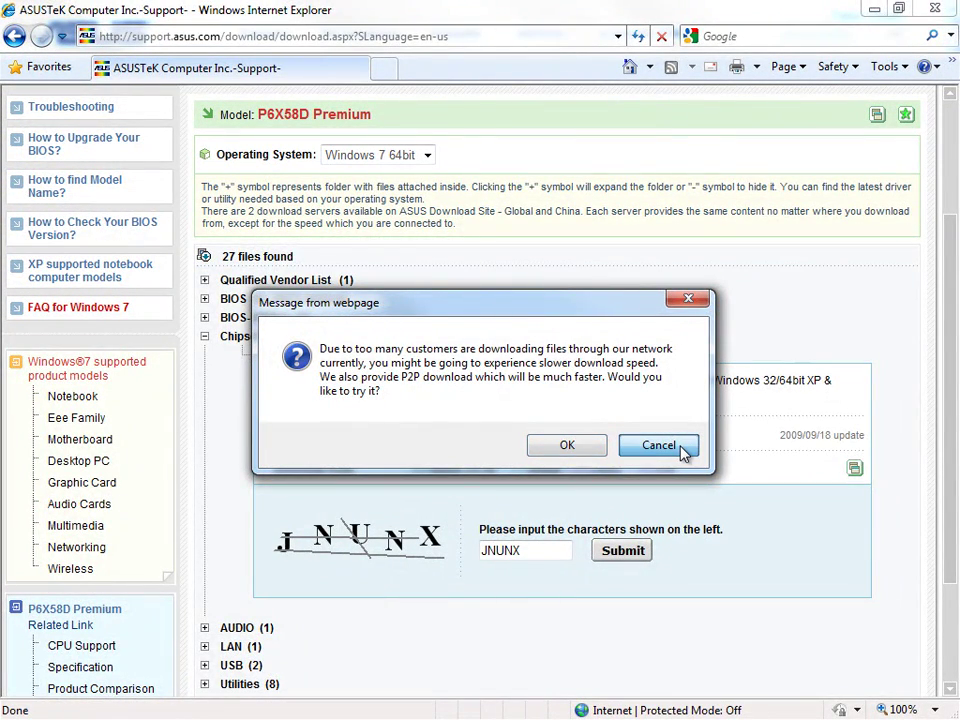
# Decline the P2P download offer and cancel saving Intel_Chipset_V9111019_XPVistaWin7.zip at the Save As dialog.
pyautogui.click(659, 446)
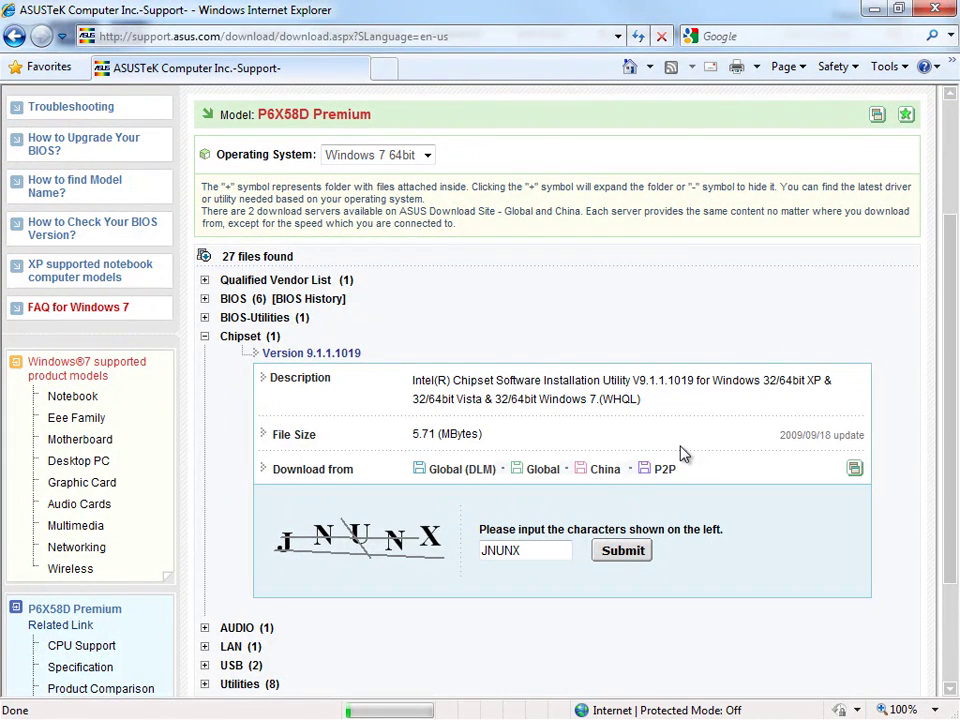
pyautogui.click(536, 377)
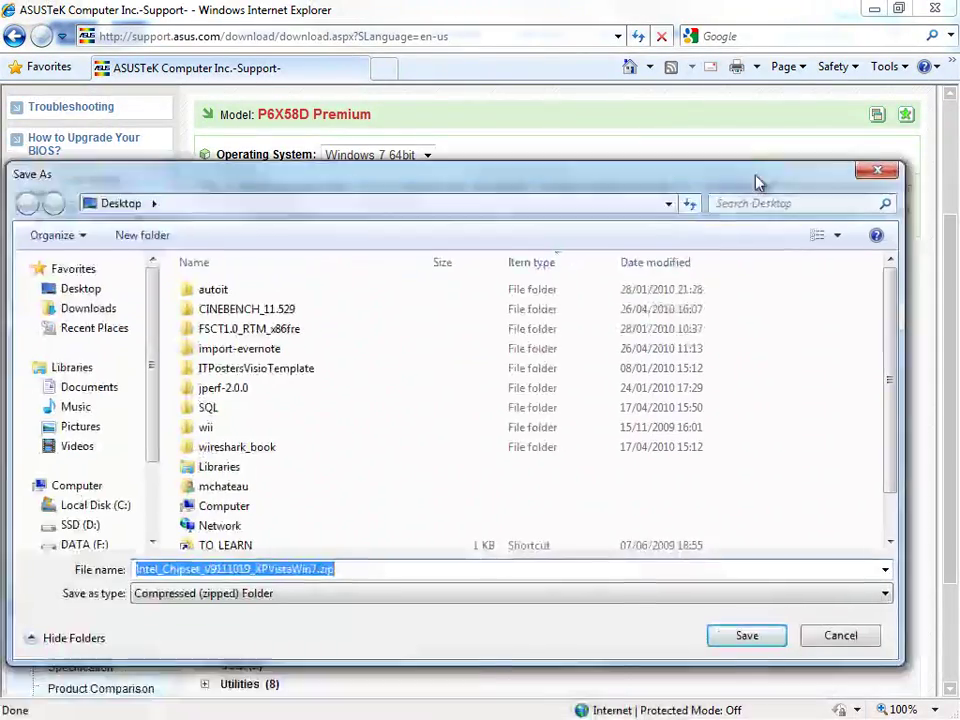
pyautogui.moveTo(757, 183); pyautogui.dragTo(761, 115)
pyautogui.click(842, 567)
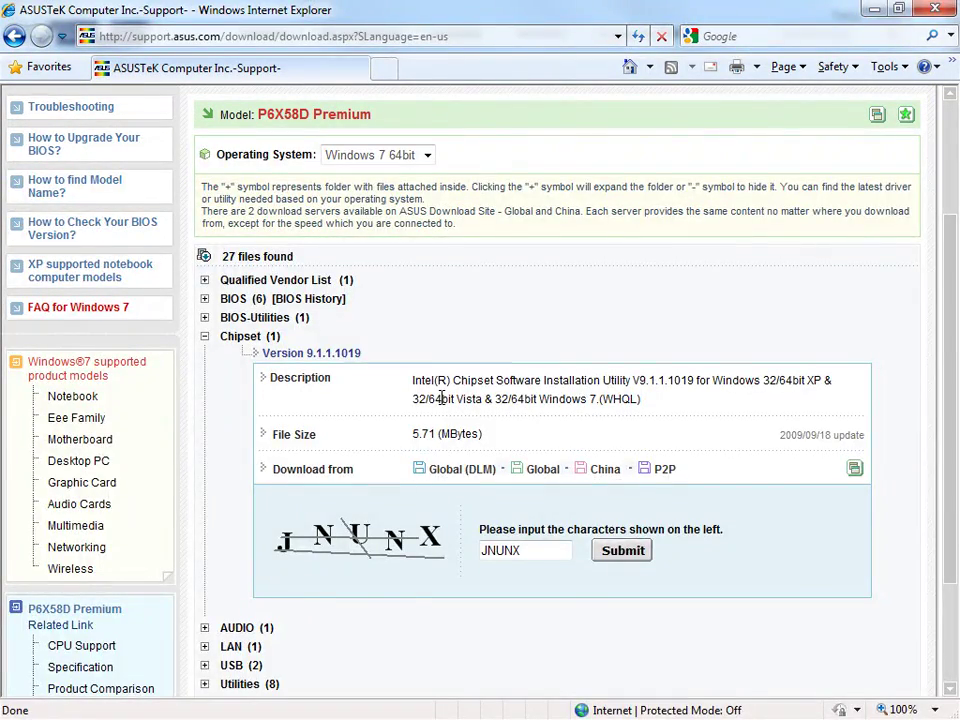
# Switch to Fiddler and stop capturing traffic.
pyautogui.hotkey('alt', 'Tab')
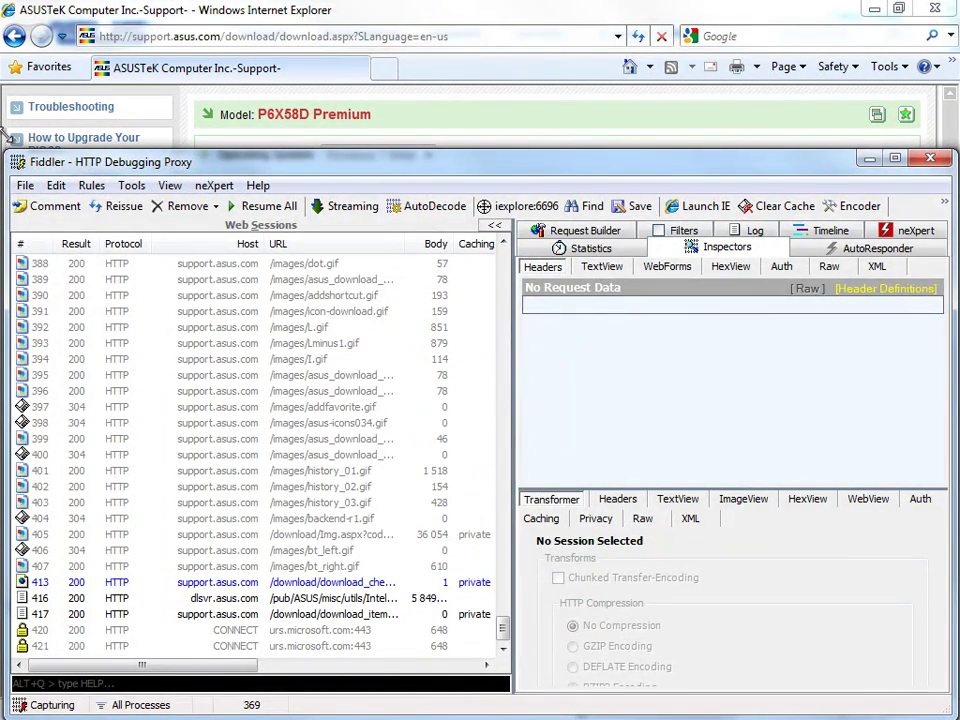
pyautogui.click(25, 185)
pyautogui.click(70, 205)
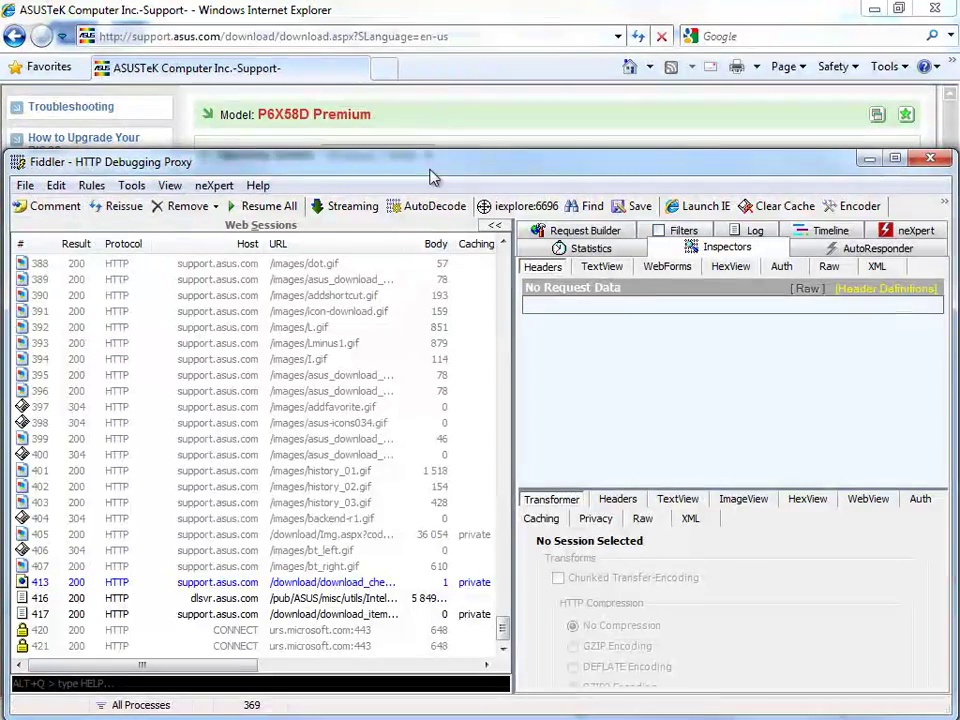
# Maximize Fiddler and inspect the request headers of the dlsvr.asus.com zip download, highlighting the file path in the GET line.
pyautogui.click(894, 159)
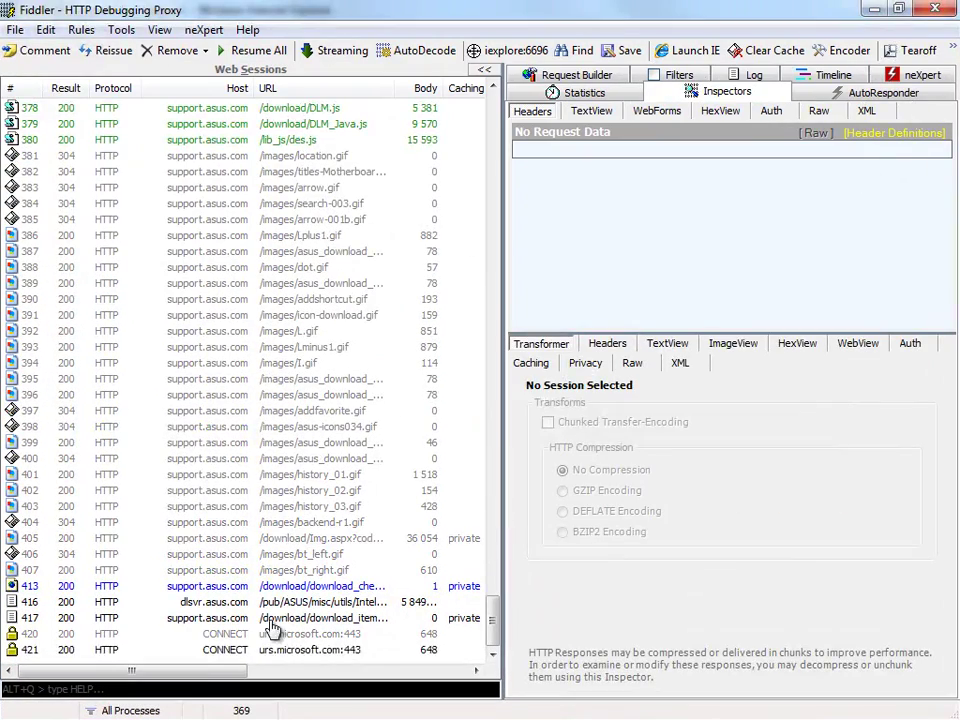
pyautogui.click(303, 602)
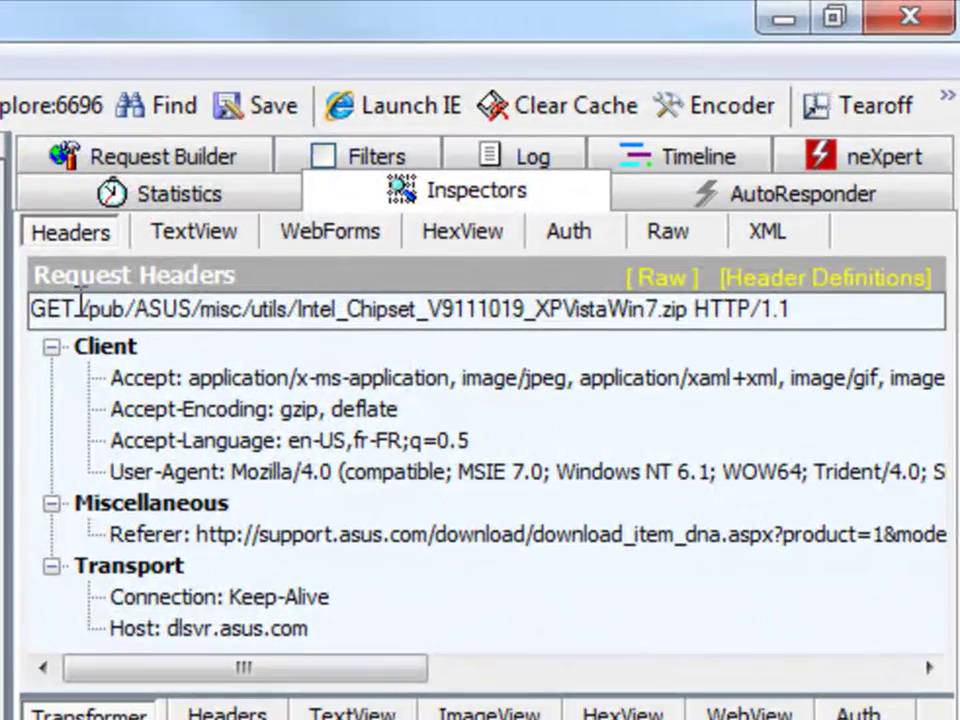
pyautogui.moveTo(79, 302); pyautogui.dragTo(689, 327)
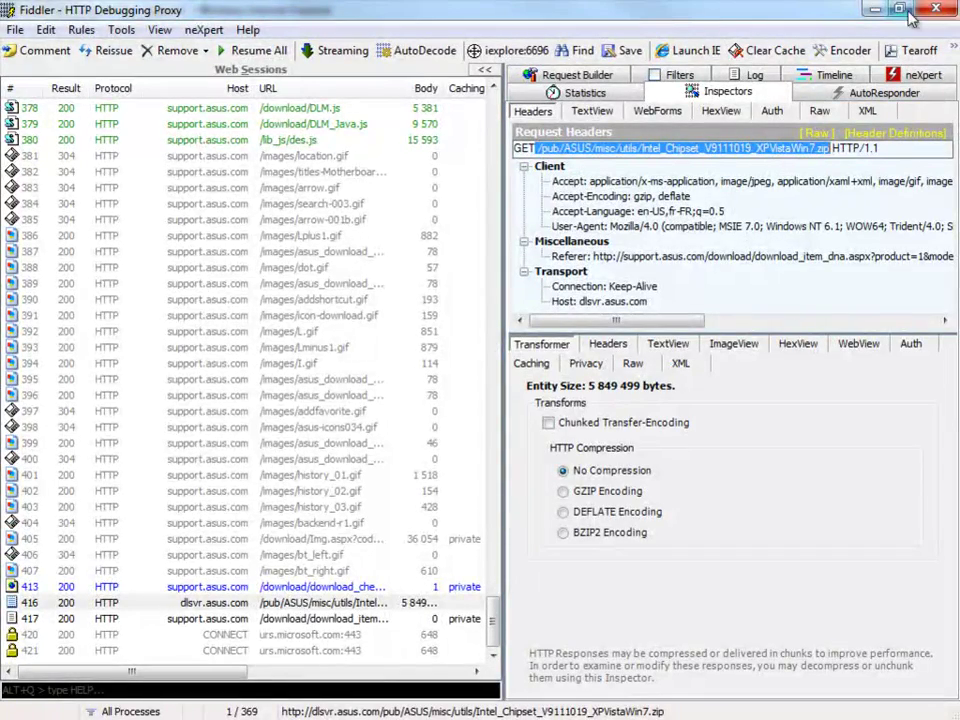
# Back in Internet Explorer, view the properties of the chipset's Global download link and copy its full address.
pyautogui.click(875, 9)
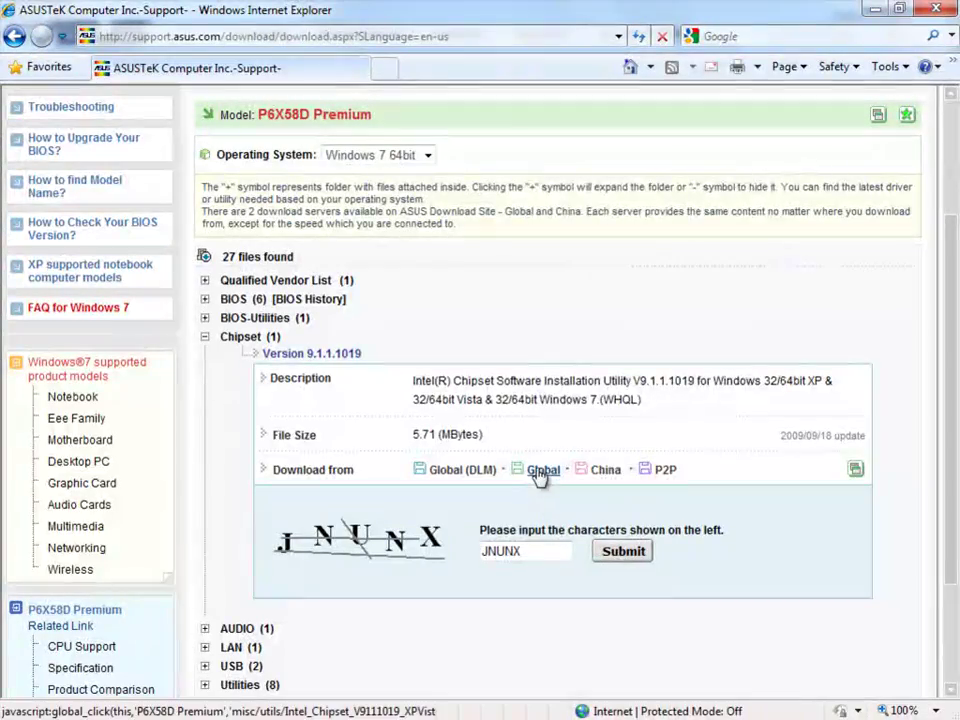
pyautogui.rightClick(540, 478)
pyautogui.click(590, 455)
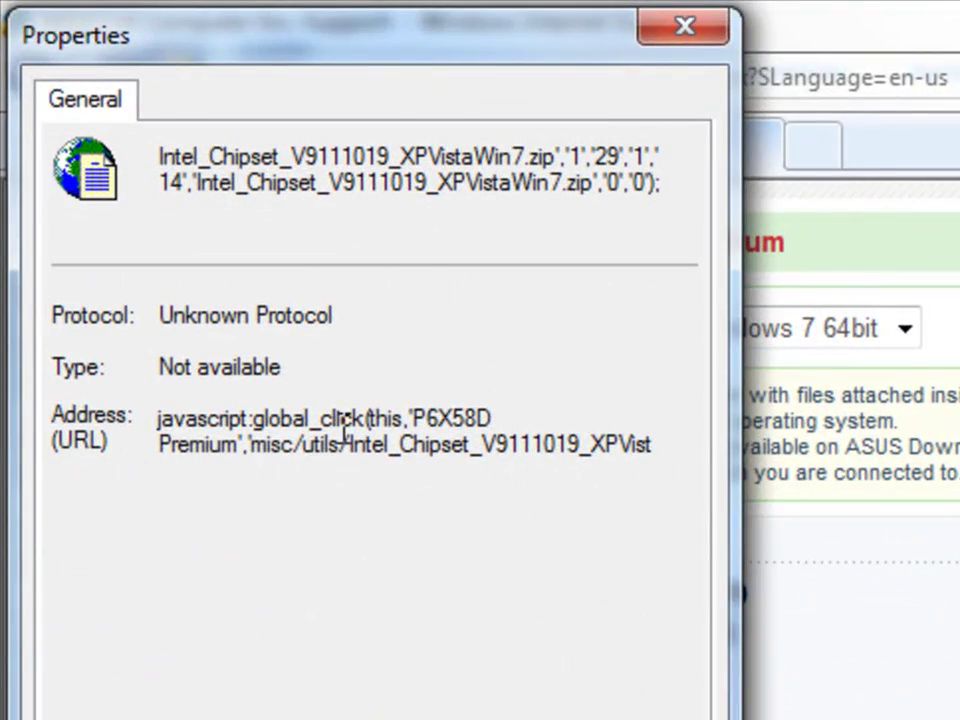
pyautogui.moveTo(432, 413); pyautogui.dragTo(538, 482)
pyautogui.hotkey('ctrl', 'c')
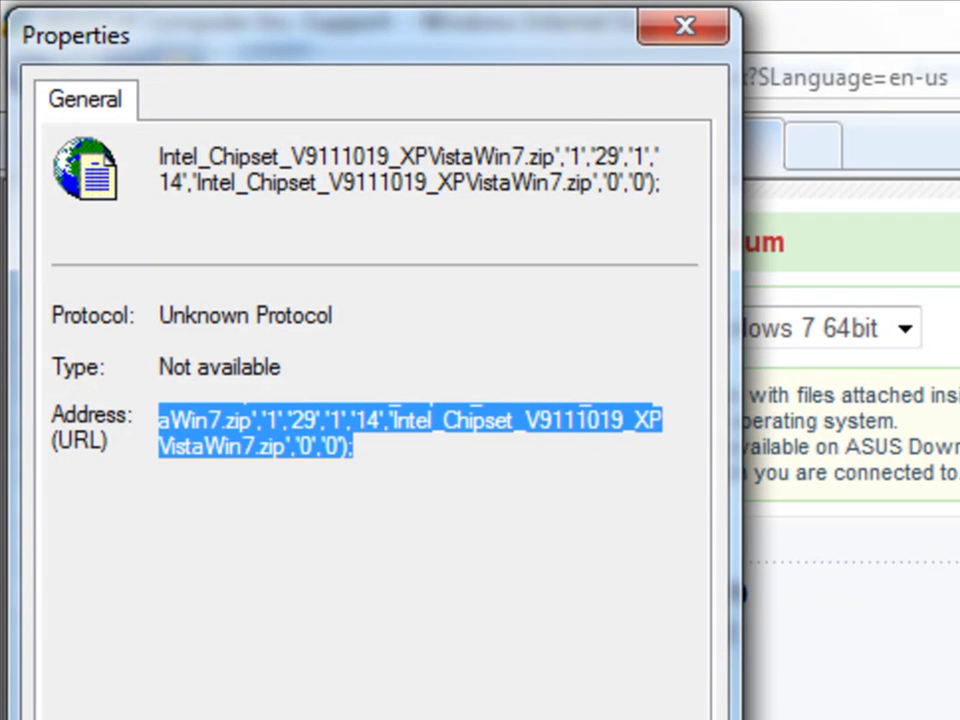
pyautogui.press('Escape')
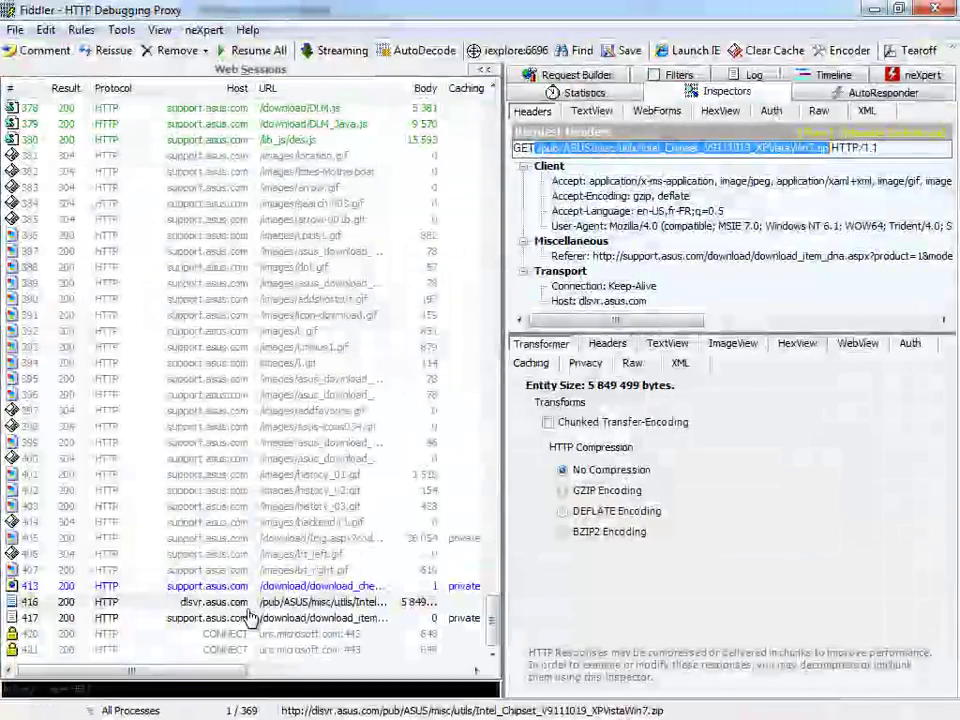
# Mark the dlsvr.asus.com zip download session in green.
pyautogui.click(233, 620)
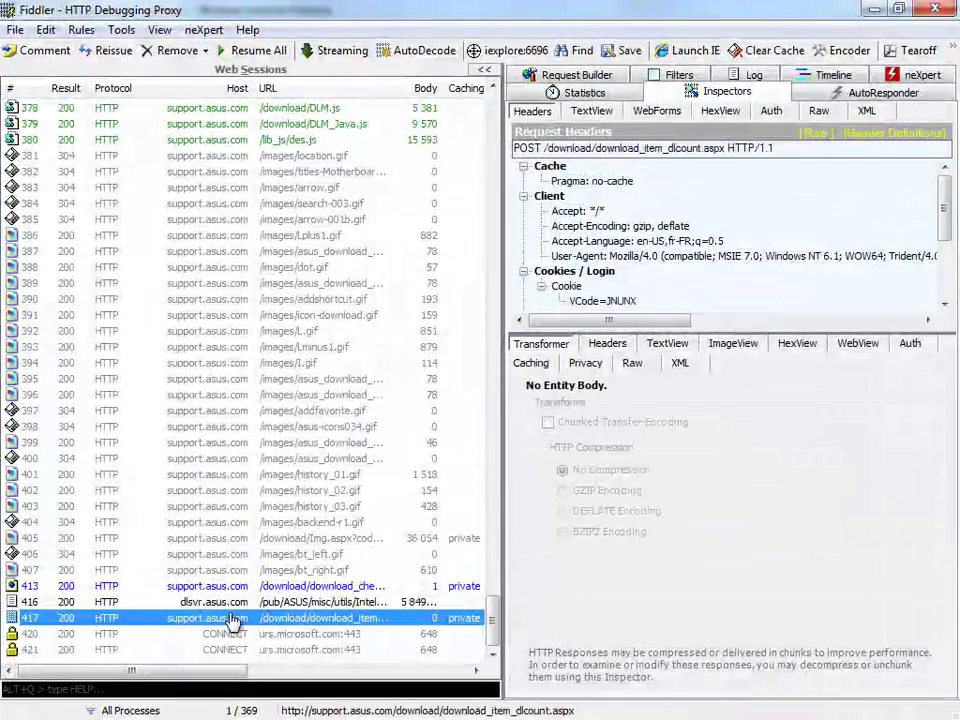
pyautogui.click(222, 601)
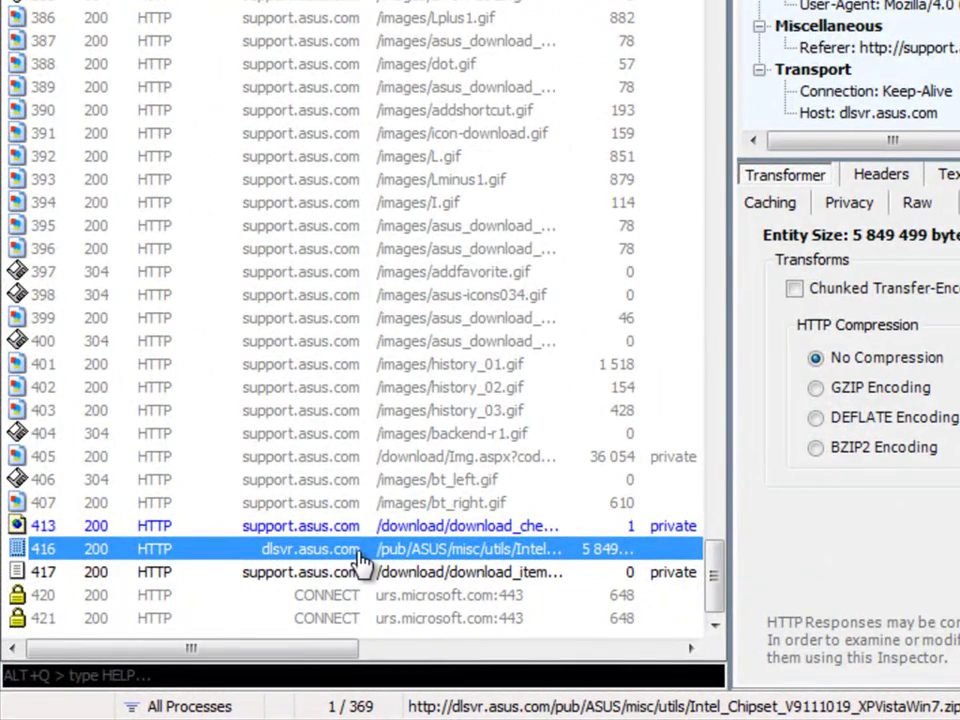
pyautogui.rightClick(495, 566)
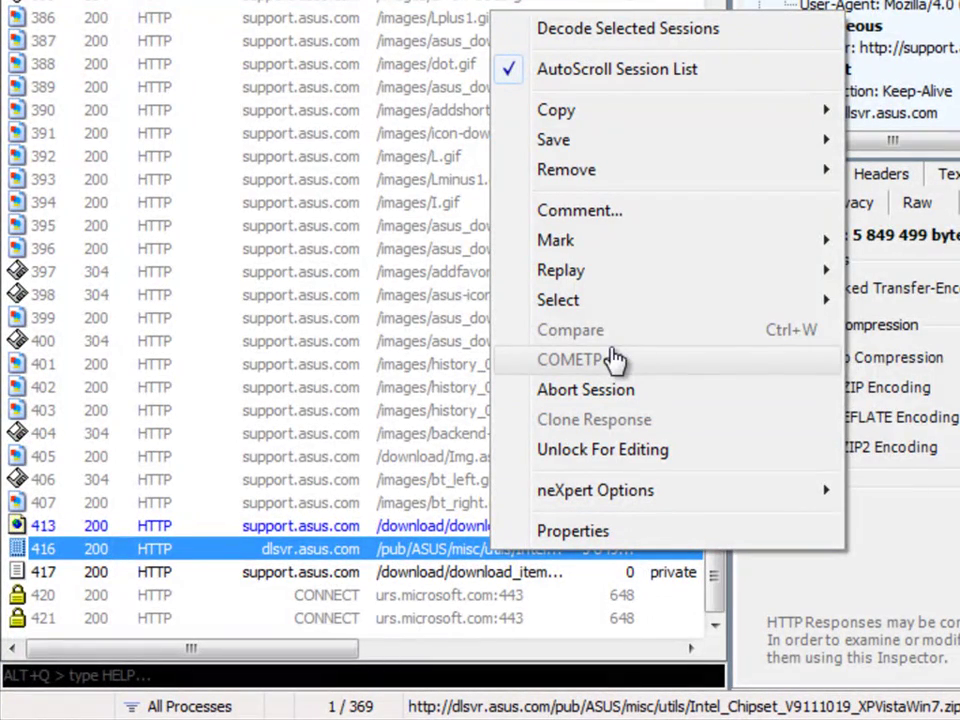
pyautogui.moveTo(630, 240)
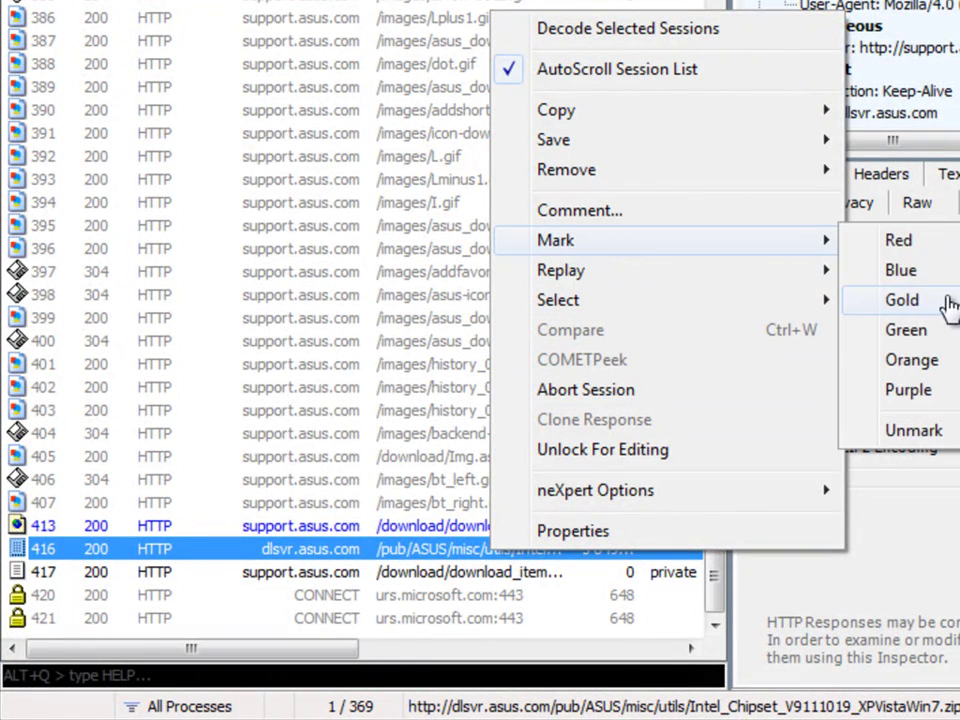
pyautogui.click(922, 332)
pyautogui.click(455, 423)
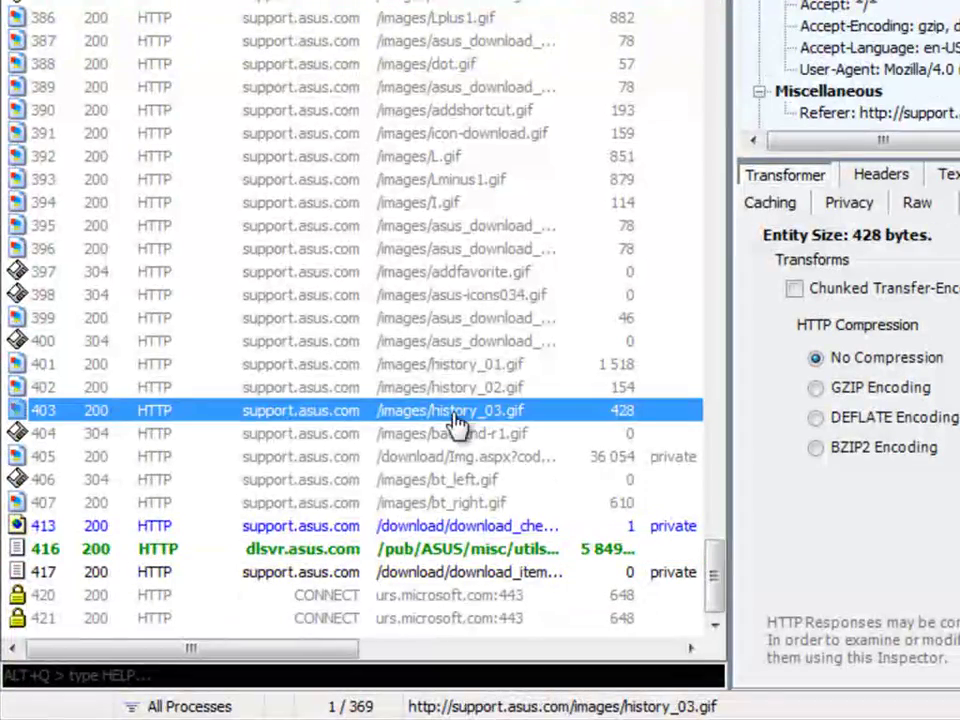
pyautogui.click(460, 553)
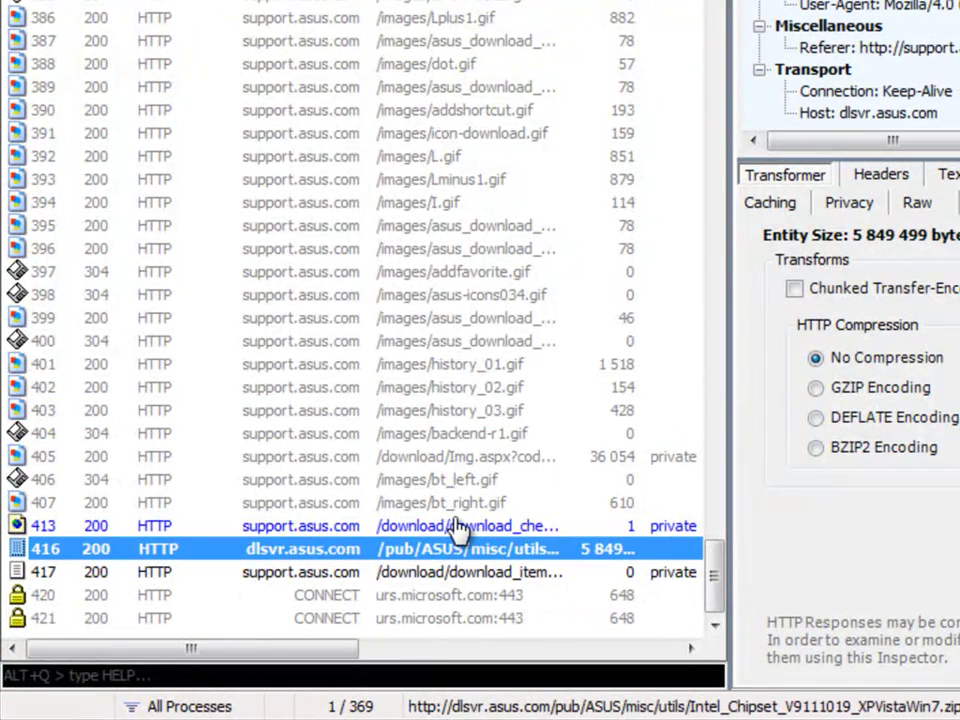
# Delete image sessions 400 to 403, followed by the addfavorite.gif and asus-icons034.gif sessions.
pyautogui.moveTo(465, 341); pyautogui.dragTo(468, 422)
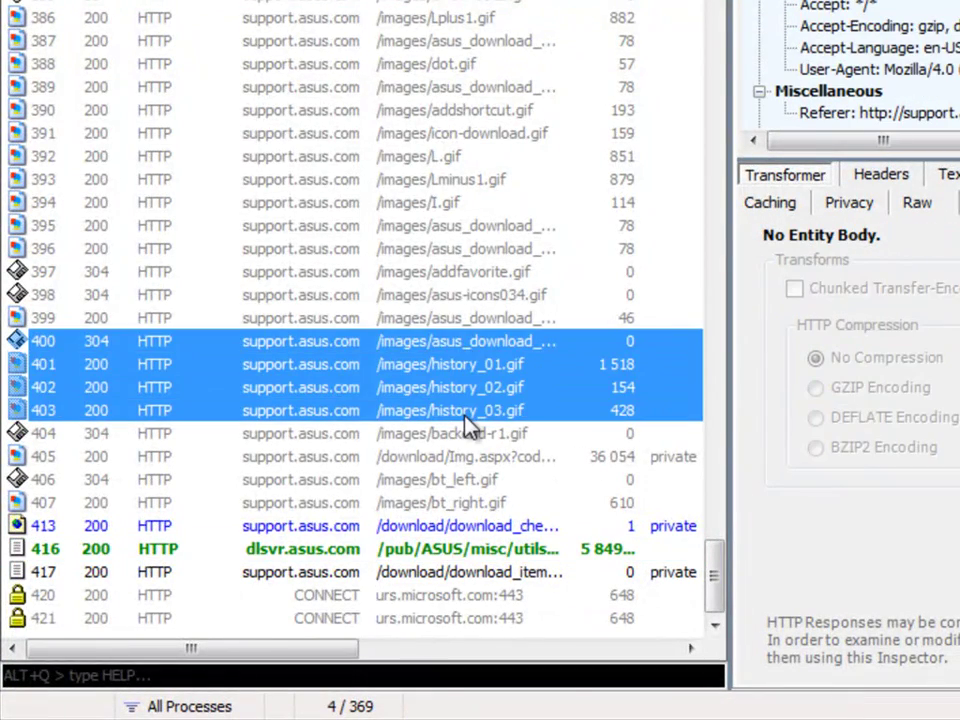
pyautogui.press('Delete')
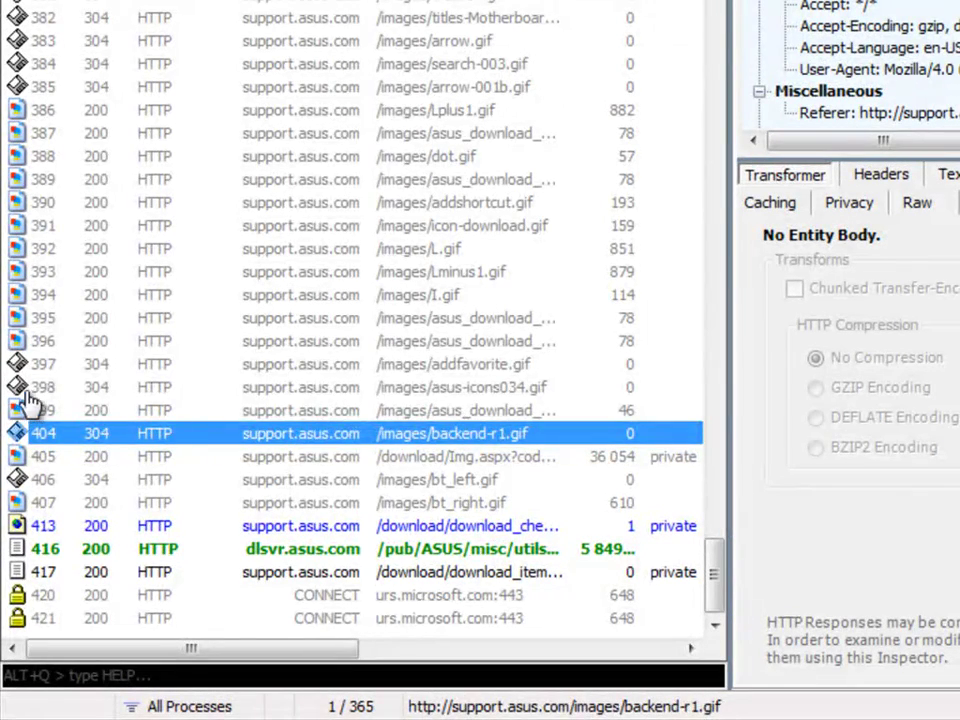
pyautogui.moveTo(81, 369); pyautogui.dragTo(110, 390)
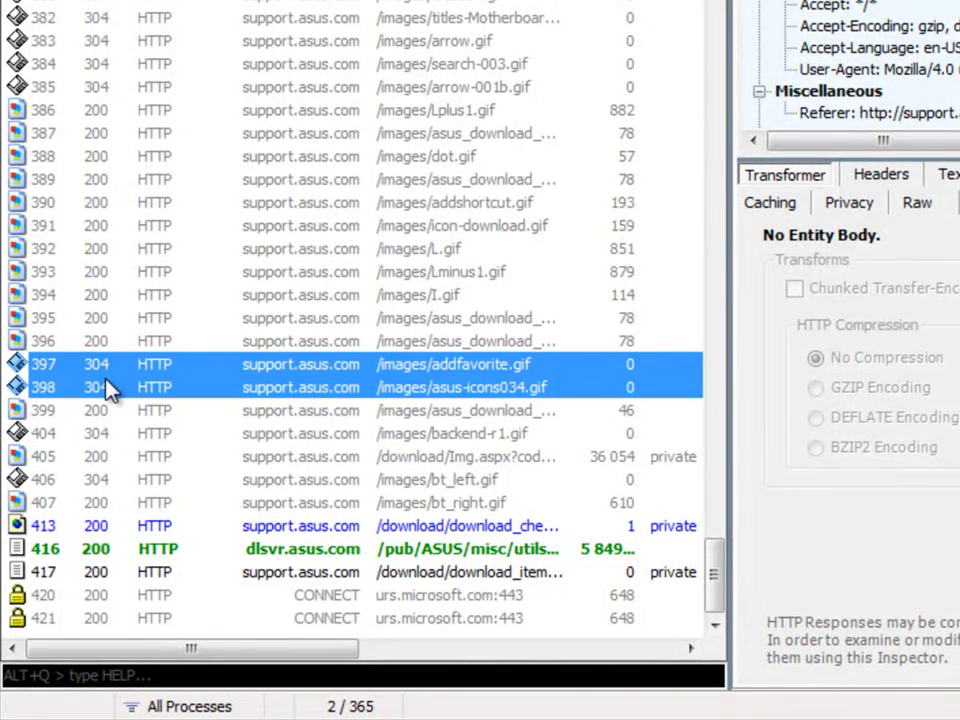
pyautogui.press('Delete')
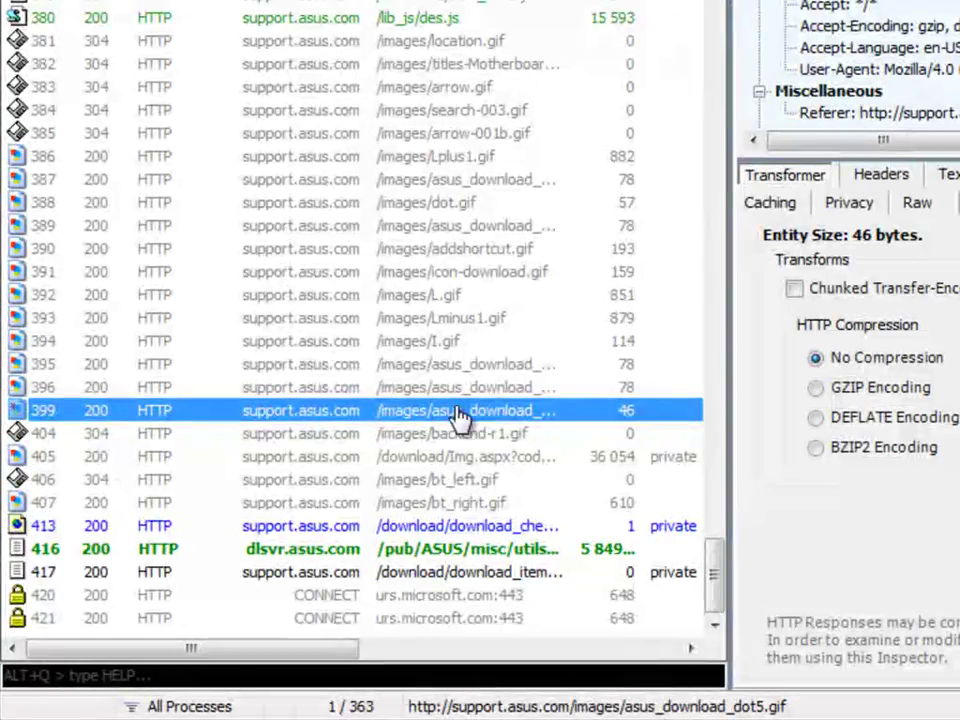
# View the statistics of the I.gif session, followed by those of the range from search-003.gif to I.gif.
pyautogui.click(460, 343)
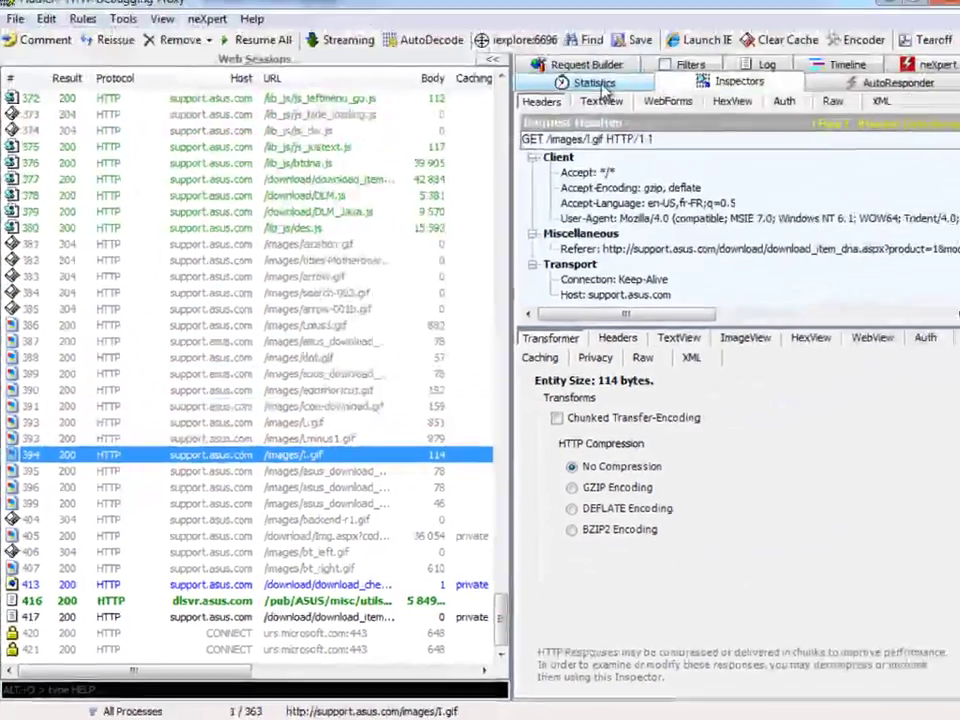
pyautogui.click(585, 91)
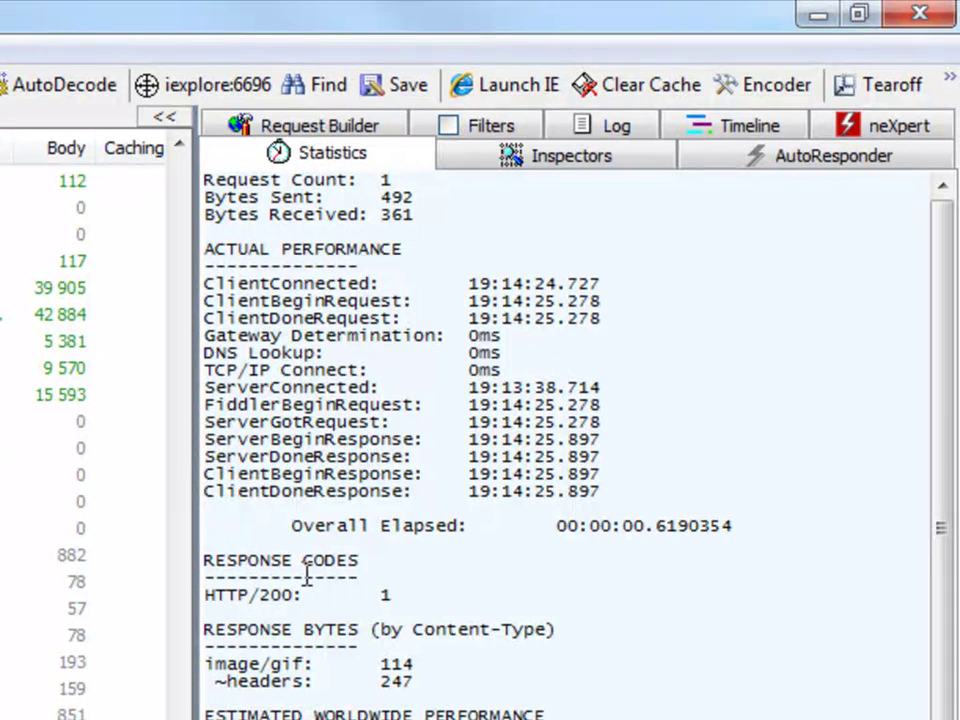
pyautogui.keyDown('shift'); pyautogui.click(40, 501); pyautogui.keyUp('shift')
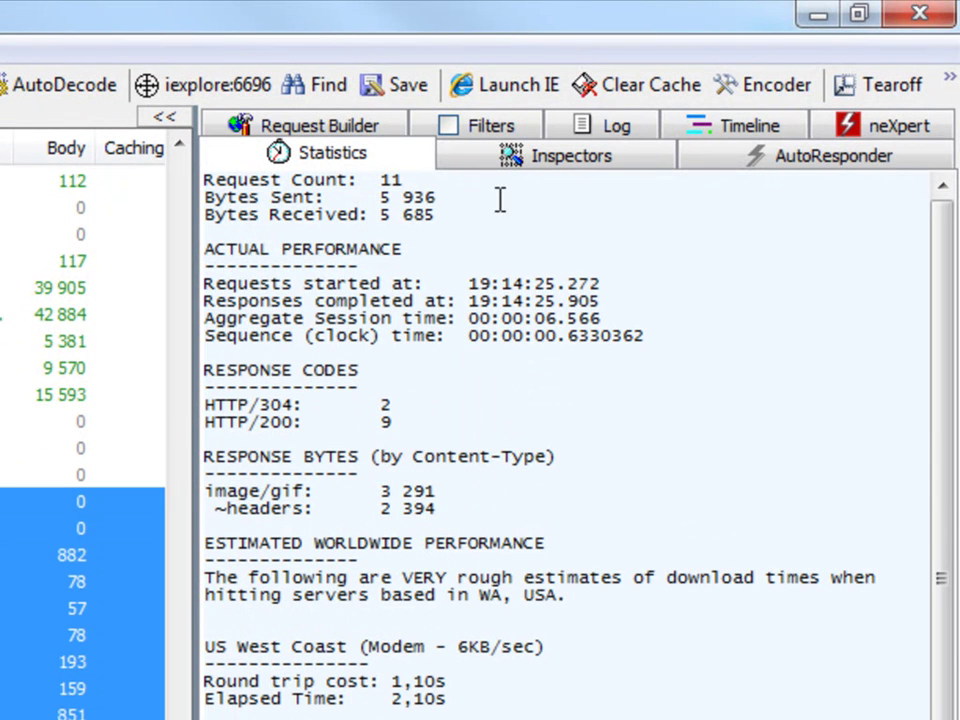
# Inspect the raw request and raw response of the des.js session, reading through its script code.
pyautogui.click(530, 165)
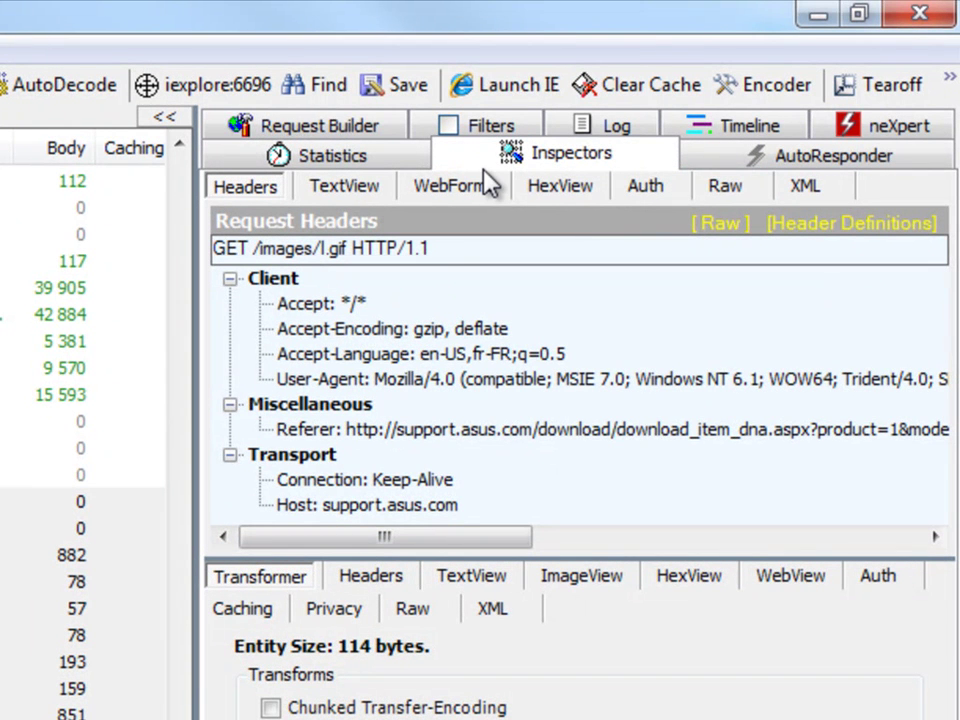
pyautogui.click(350, 328)
pyautogui.click(330, 303)
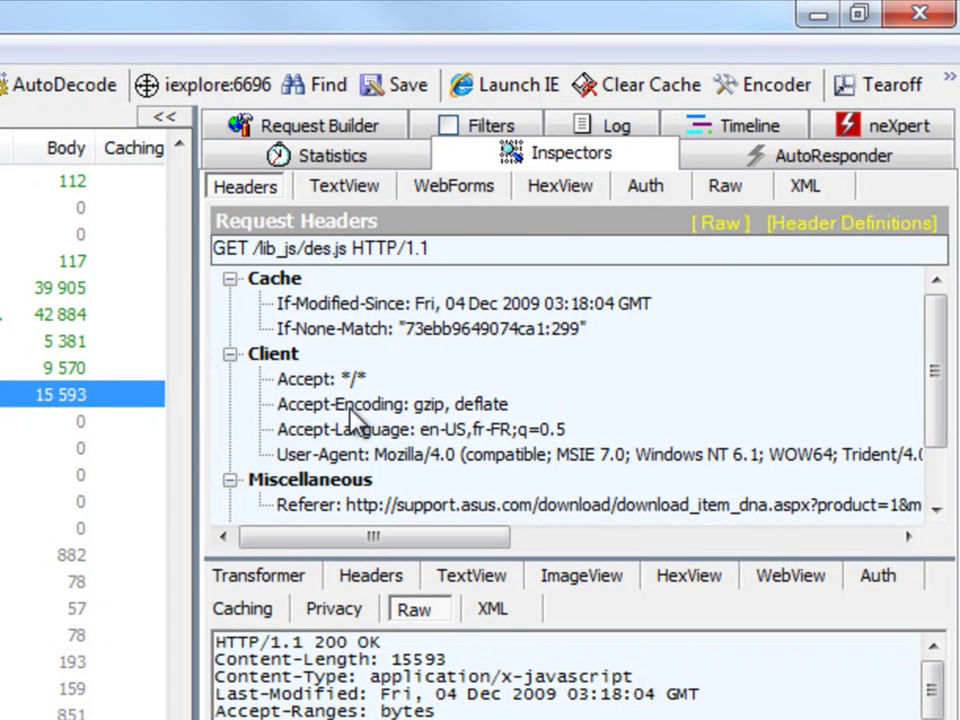
pyautogui.click(751, 188)
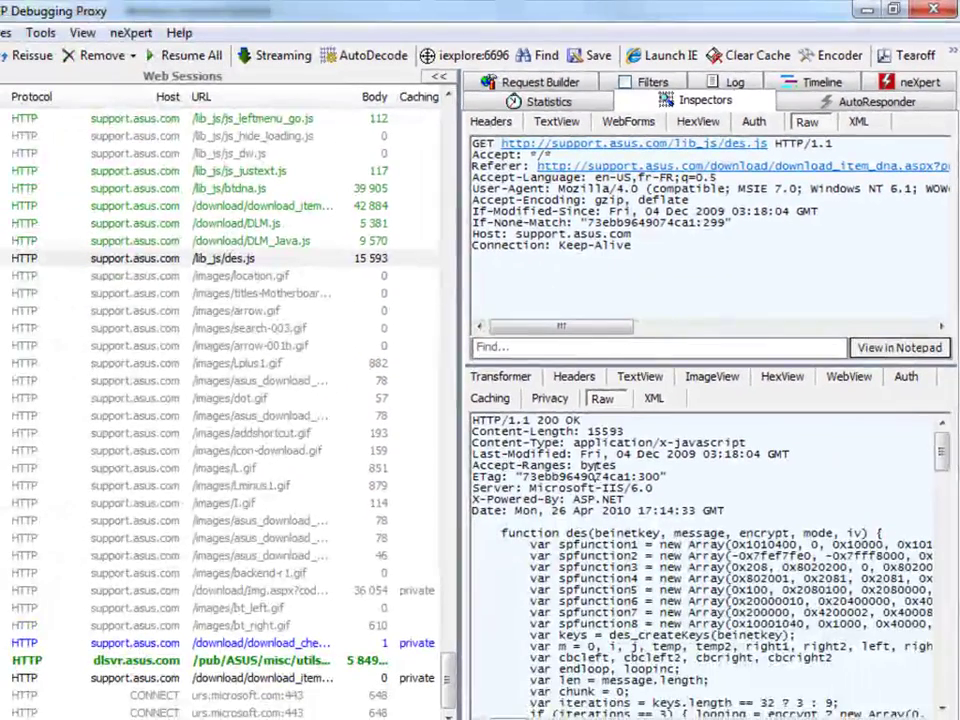
pyautogui.scroll(-2, 399, 716)
pyautogui.scroll(-15, 596, 472)
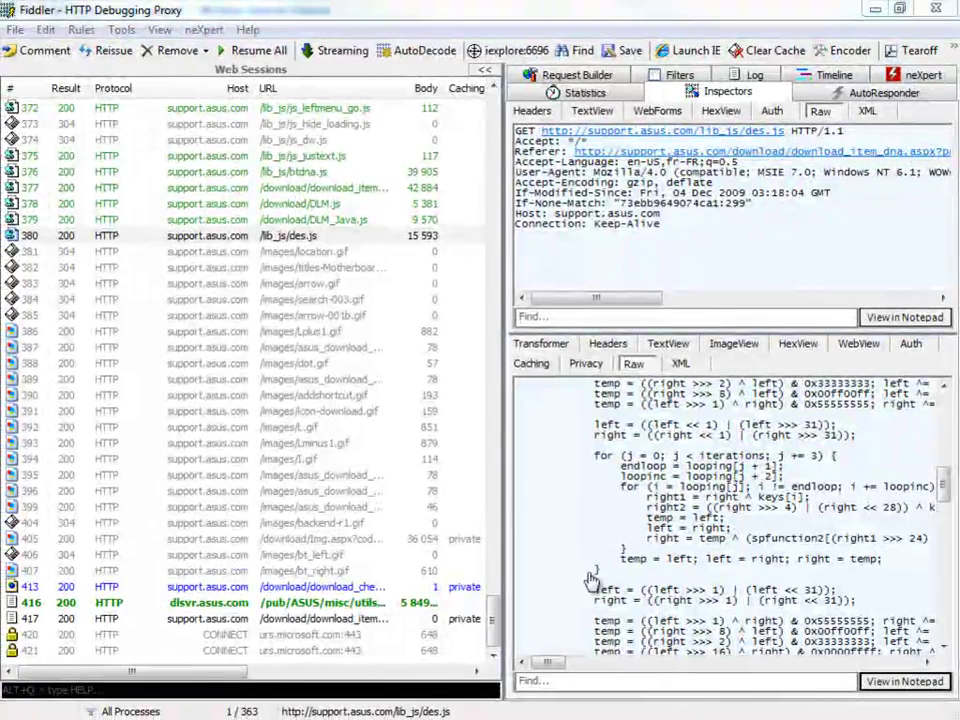
pyautogui.moveTo(2, 448); pyautogui.dragTo(918, 214)
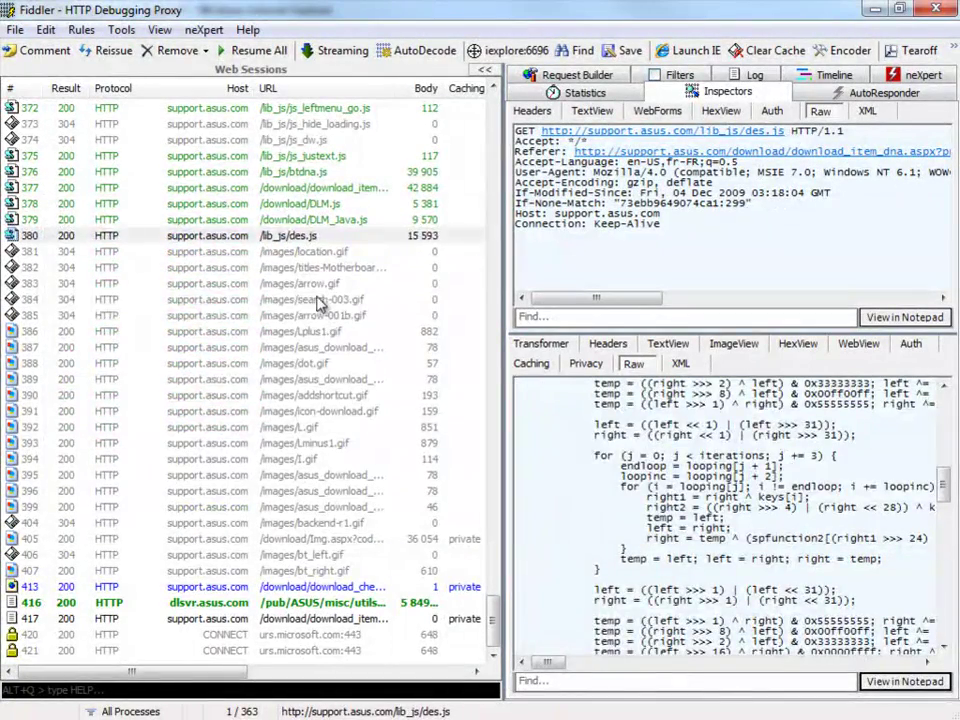
# Browse back to the early fr.asus.com sessions and inspect the 404 request for search_go.gif.
pyautogui.click(318, 300)
pyautogui.scroll(18, 307, 368)
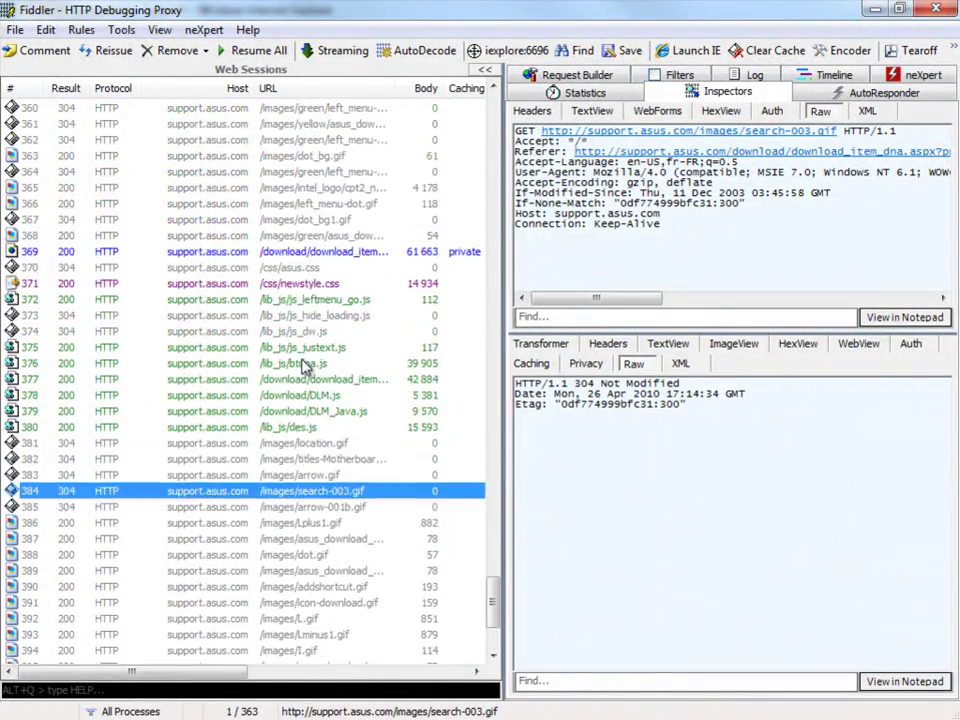
pyautogui.scroll(20, 288, 360)
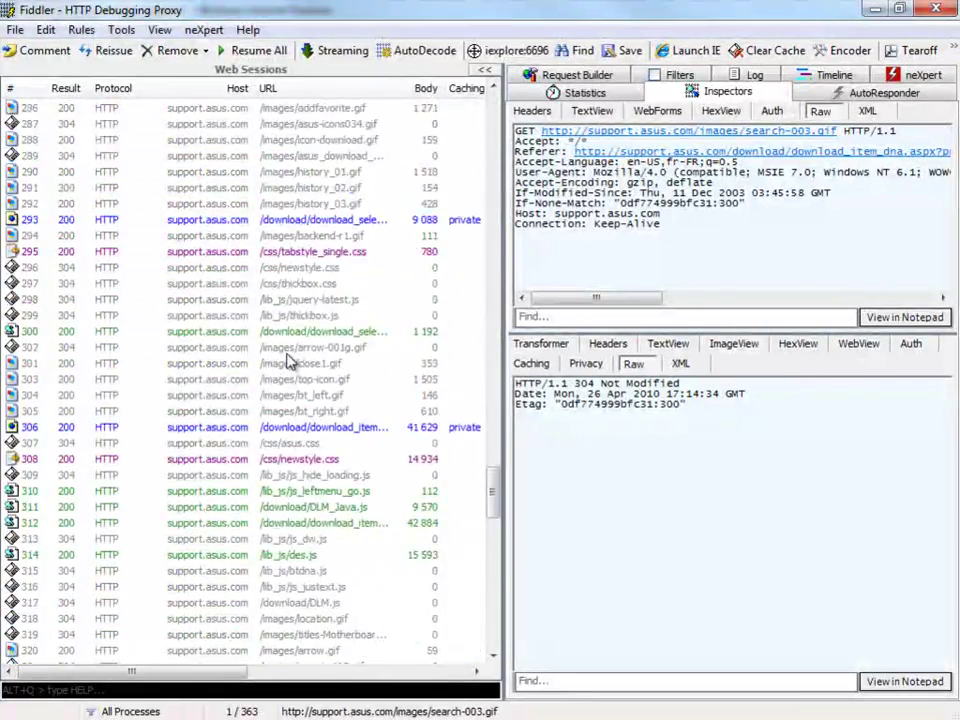
pyautogui.scroll(20, 285, 358)
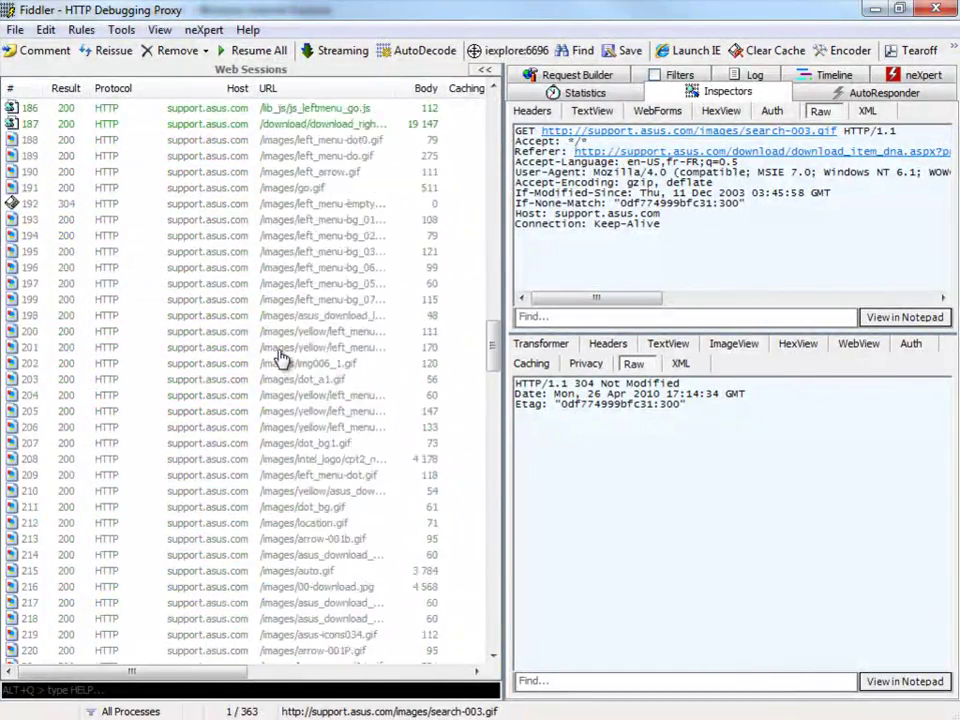
pyautogui.scroll(20, 280, 356)
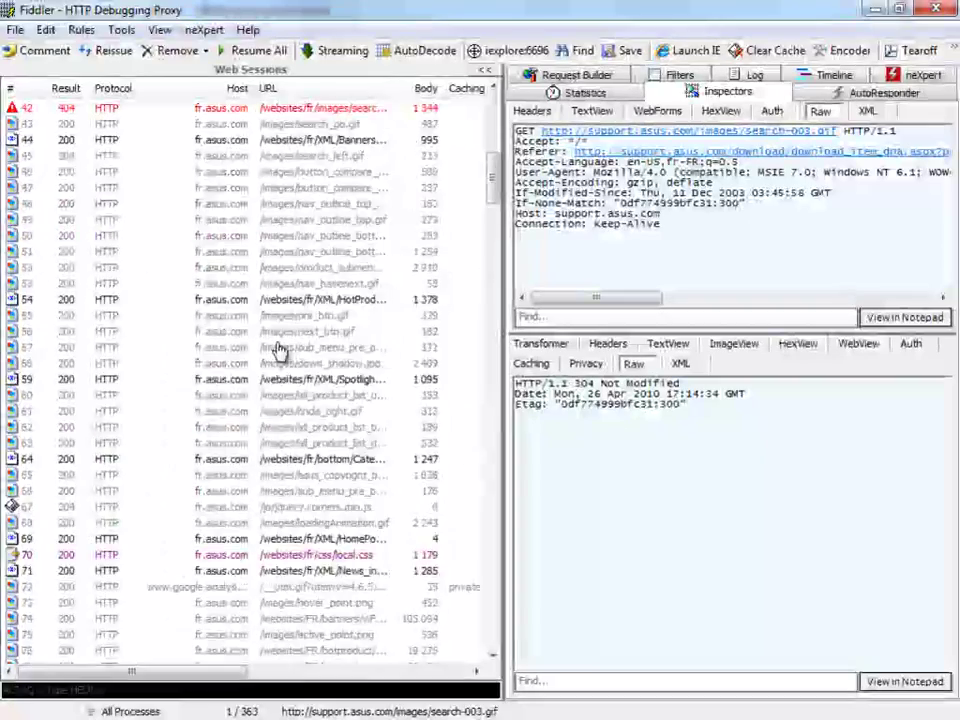
pyautogui.click(332, 491)
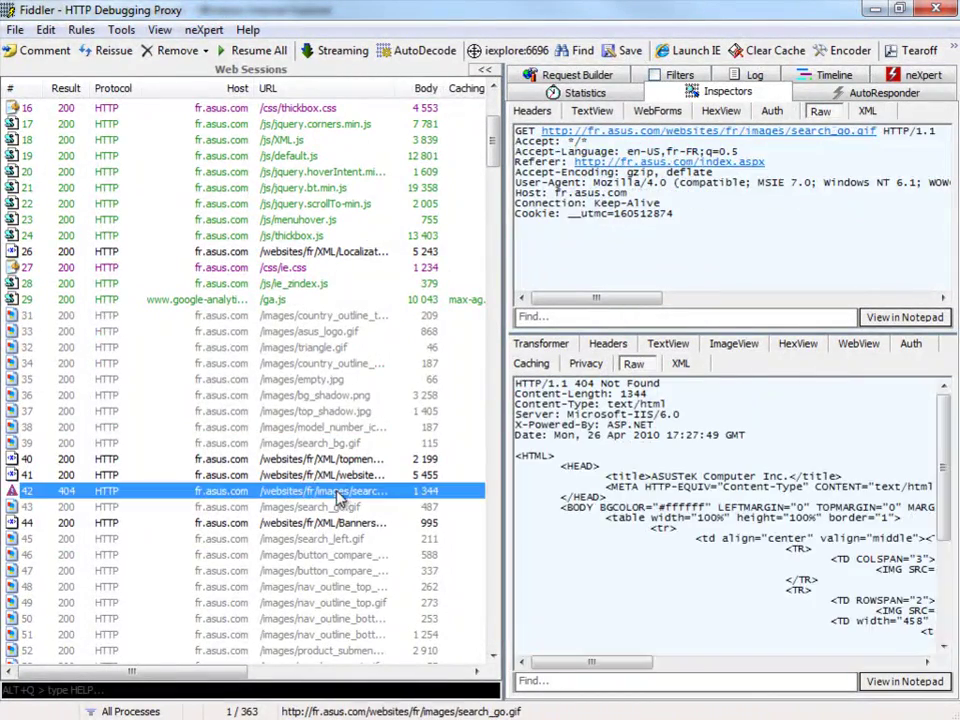
# Widen the URL column of the session list and inspect the 404 request for favicon.ico.
pyautogui.moveTo(391, 93); pyautogui.dragTo(476, 94)
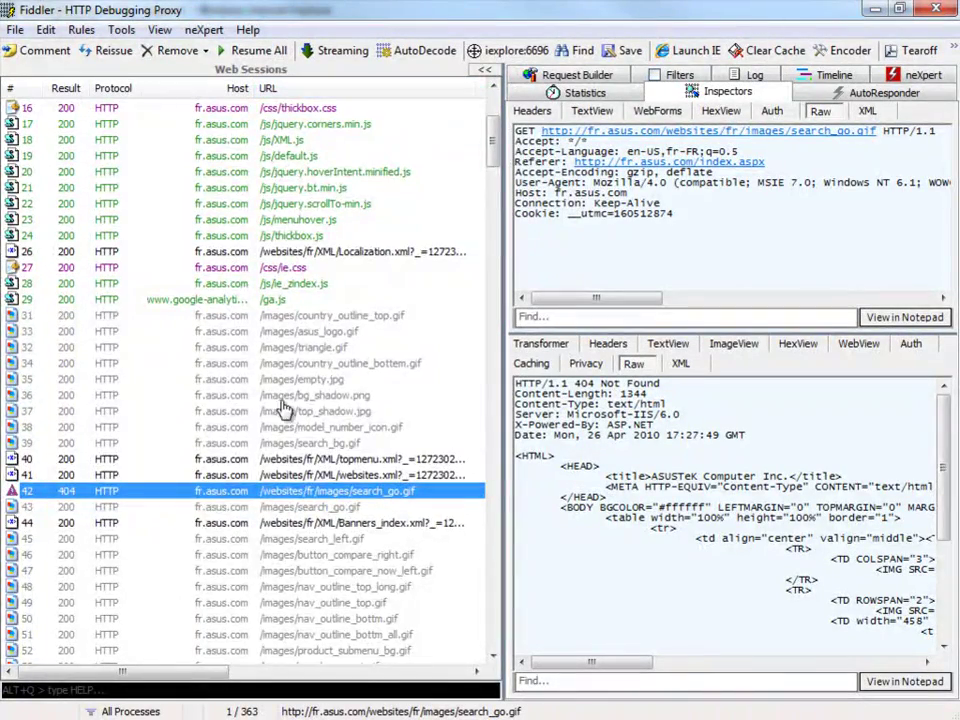
pyautogui.scroll(4, 200, 330)
pyautogui.click(285, 190)
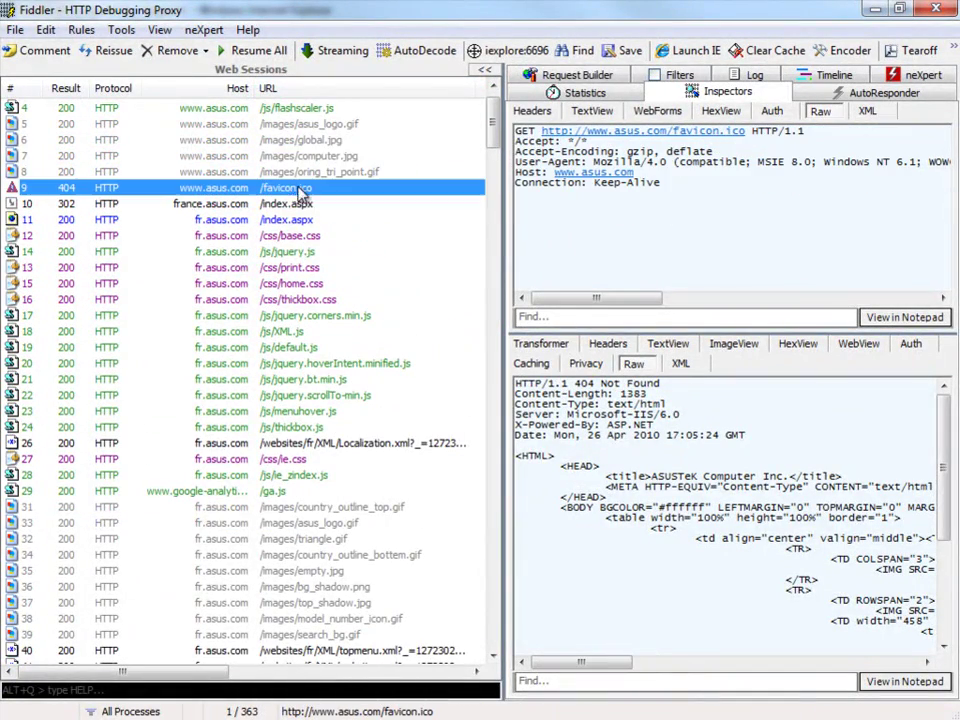
pyautogui.scroll(1, 330, 305)
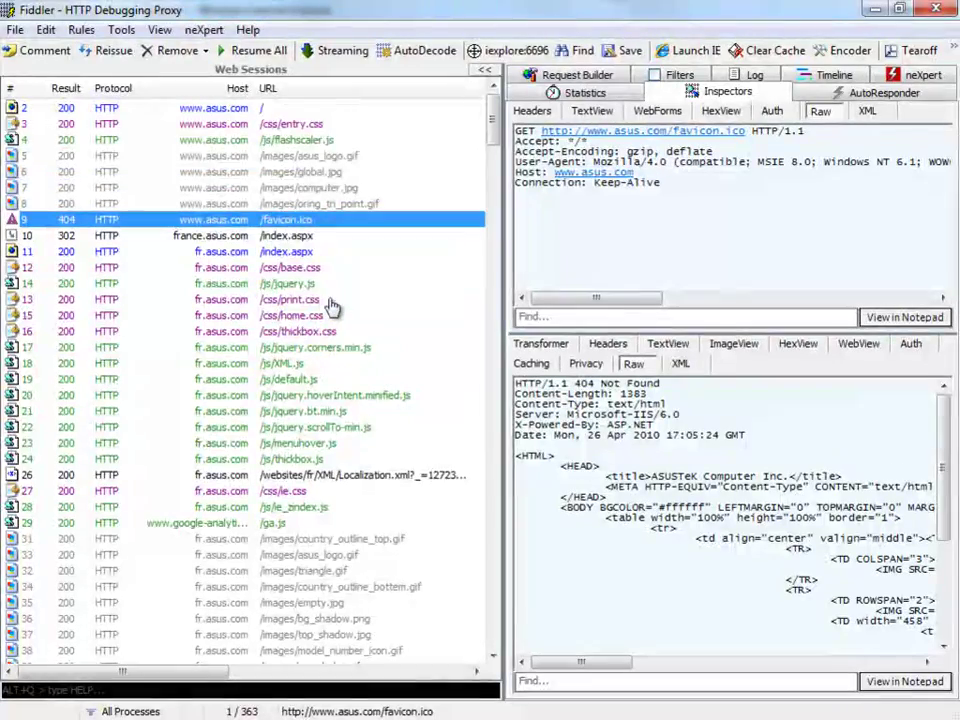
# Copy just the URL of the green-marked dlsvr.asus.com zip download session.
pyautogui.moveTo(492, 122); pyautogui.dragTo(446, 636)
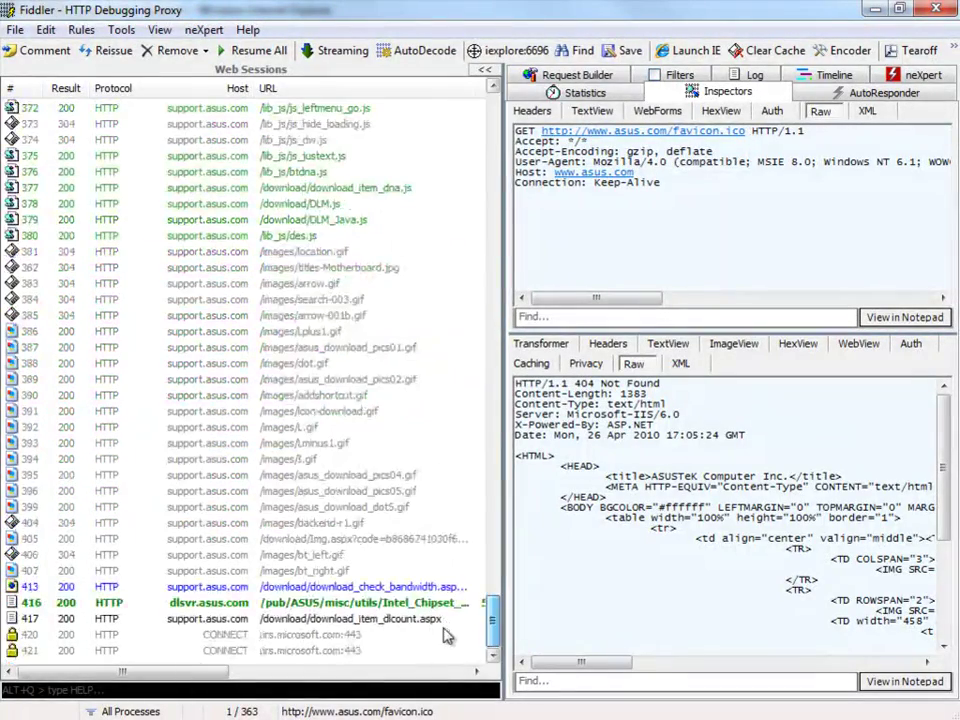
pyautogui.click(265, 606)
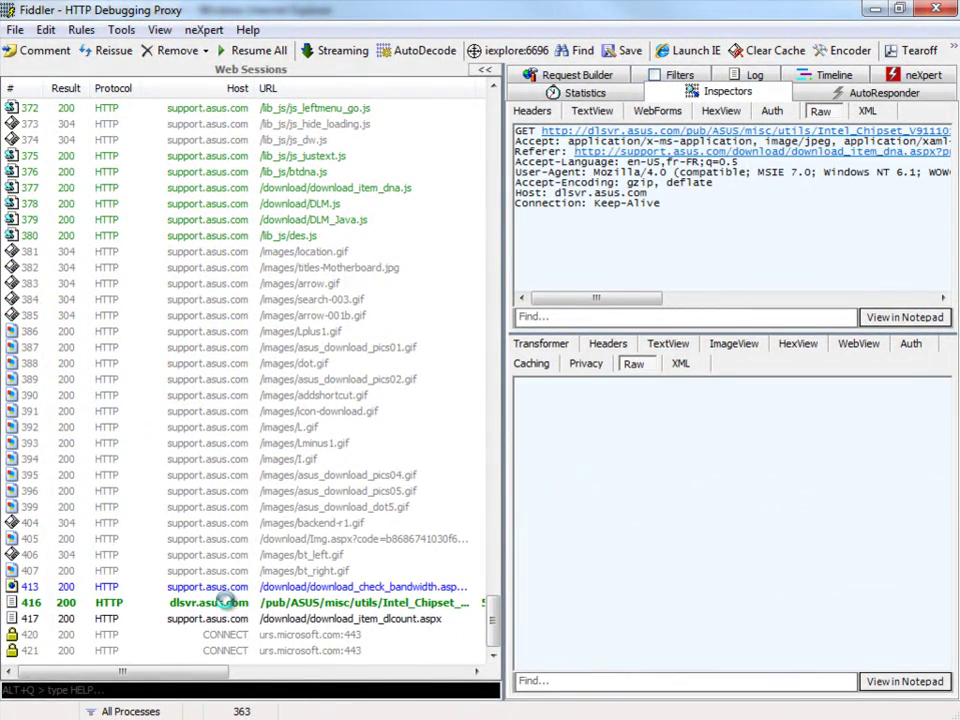
pyautogui.rightClick(228, 607)
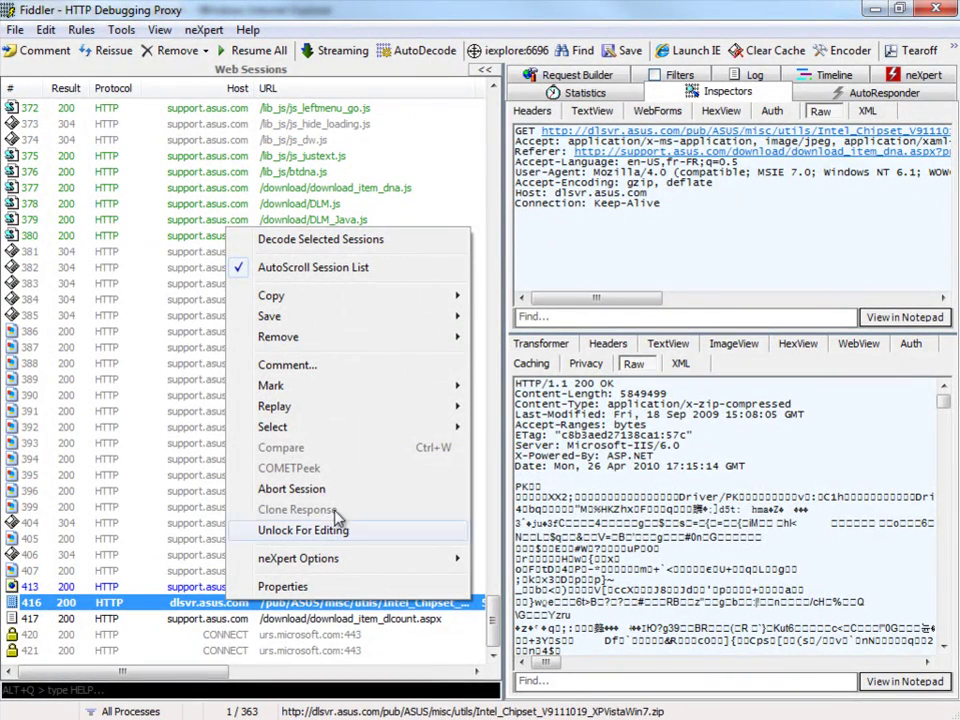
pyautogui.moveTo(355, 305)
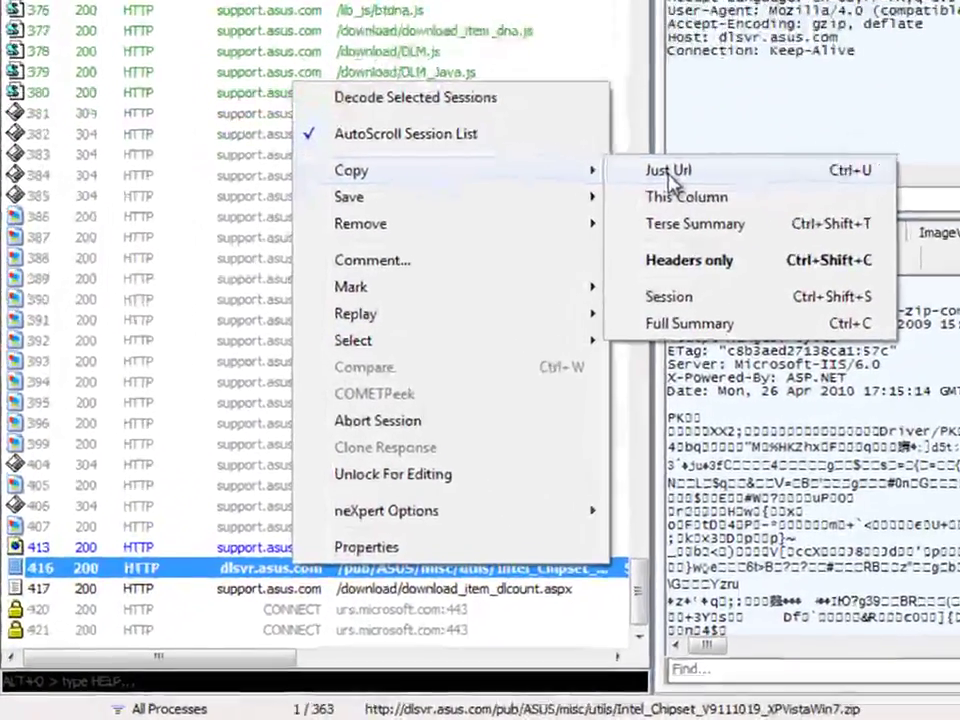
pyautogui.click(517, 298)
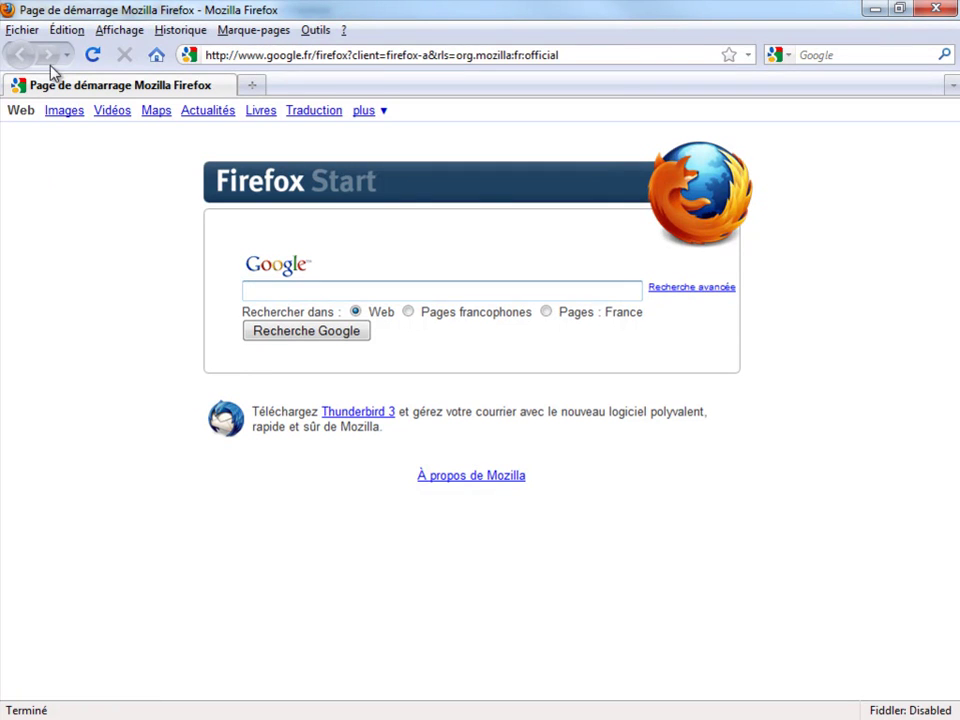
pyautogui.click(670, 52)
pyautogui.write('http://dlsvr.asus.com/pub/ASUS/misc/utils/Intel_Chipset_V9111019_XPVistaWin7.zip')
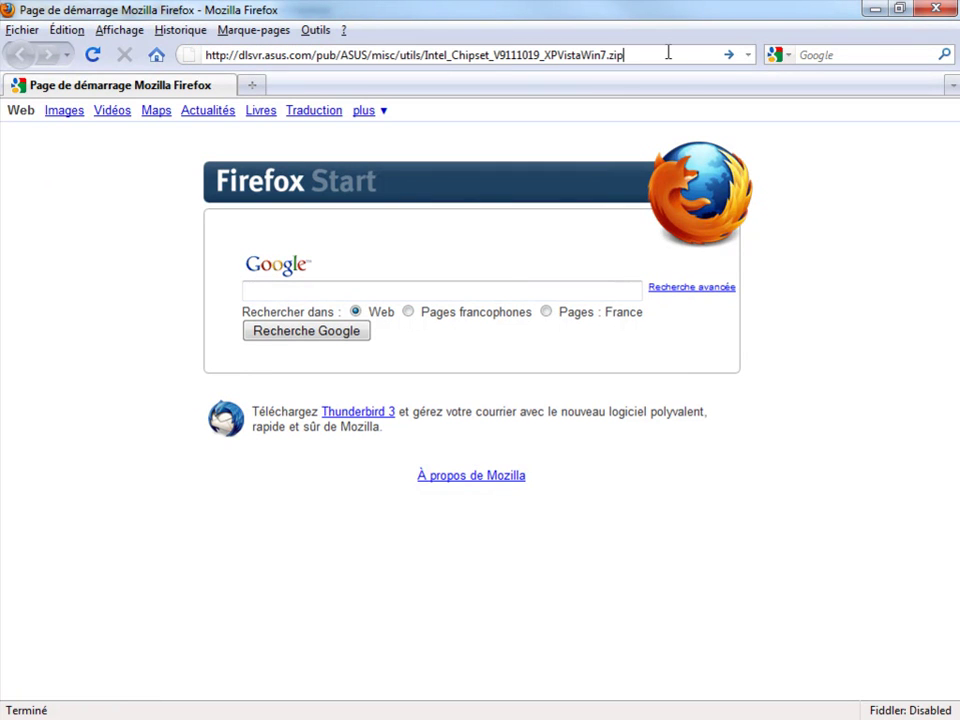
pyautogui.press('Return')
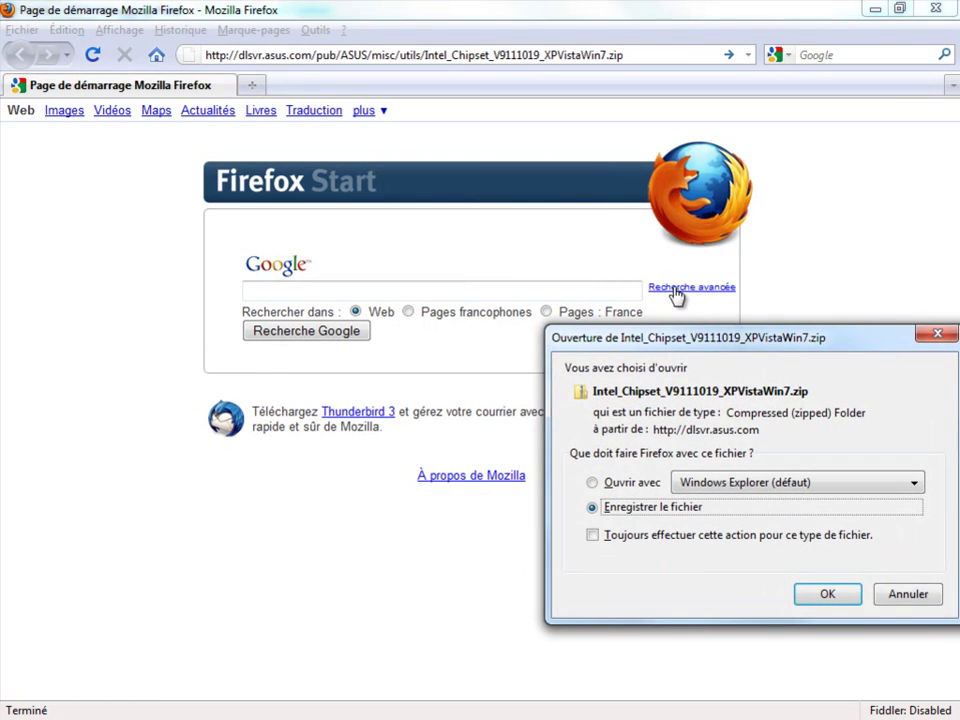
pyautogui.moveTo(700, 338); pyautogui.dragTo(505, 218)
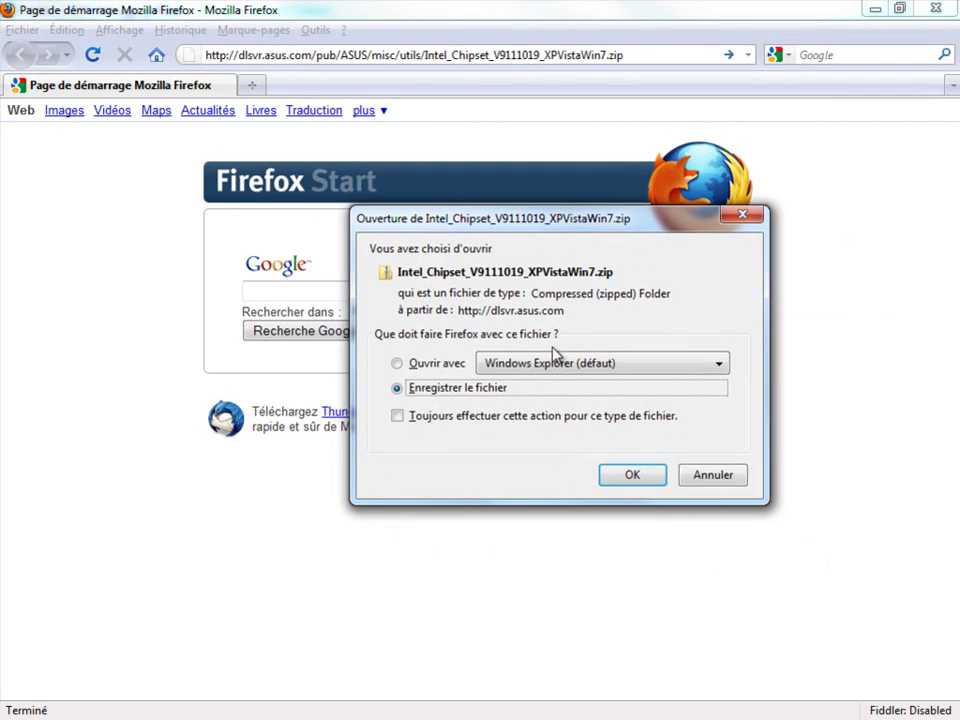
pyautogui.click(716, 480)
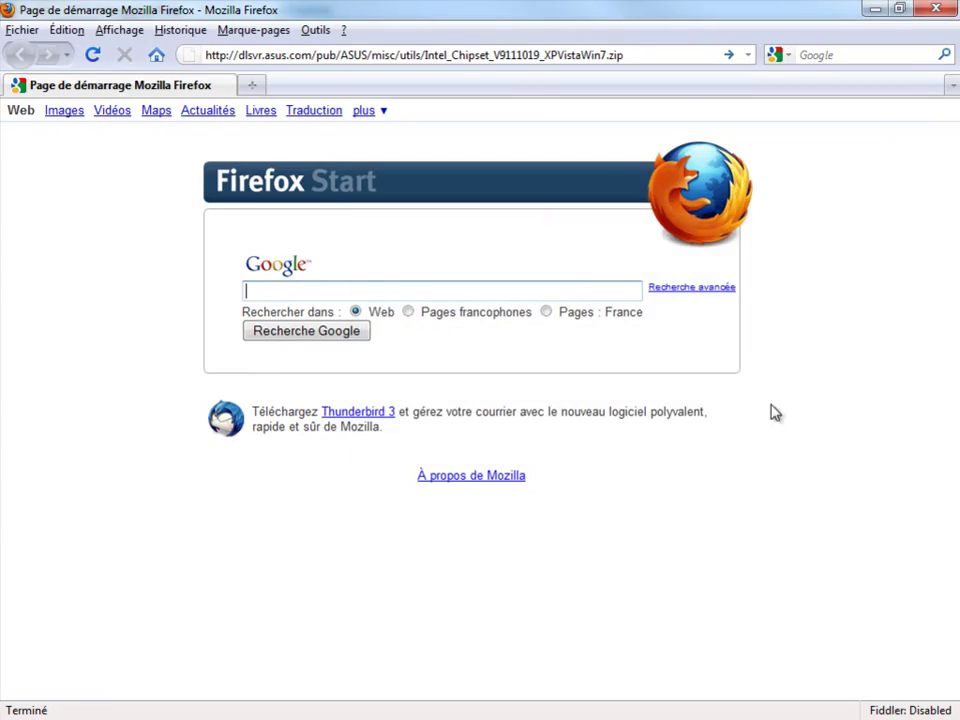
pyautogui.click(940, 10)
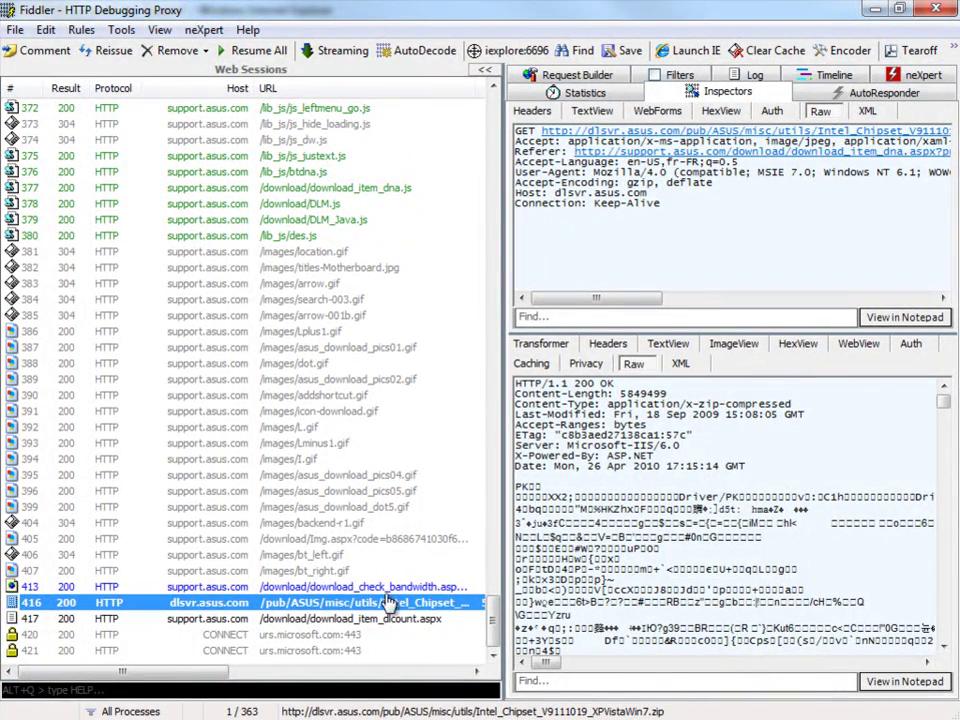
# View the transfer timeline of the dot.gif and asus_download_pics02.gif sessions in Fiddler.
pyautogui.click(290, 363)
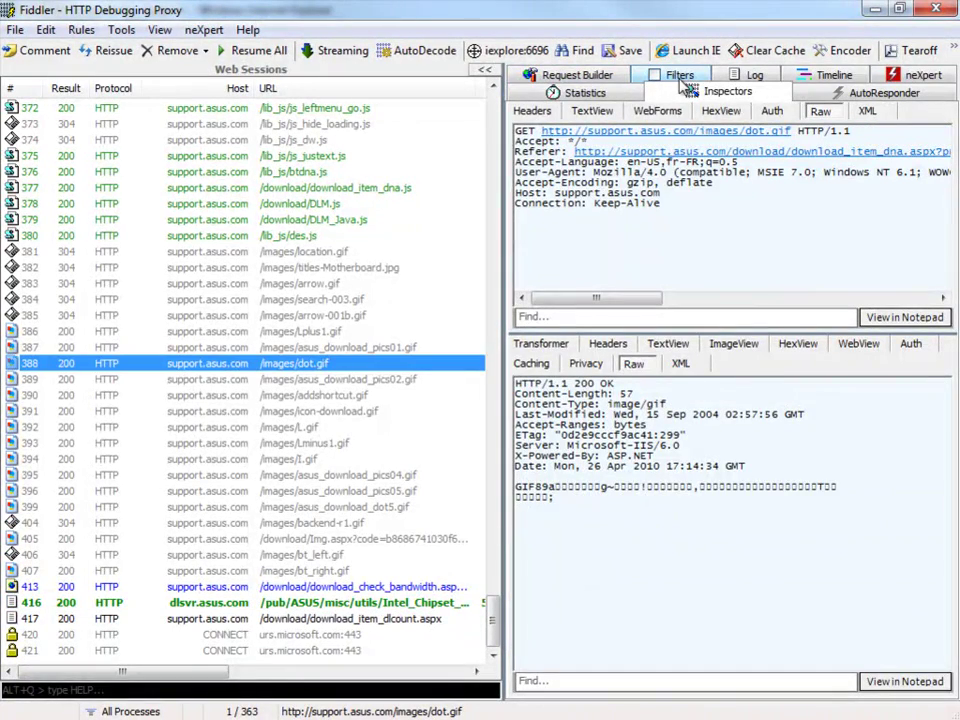
pyautogui.click(818, 75)
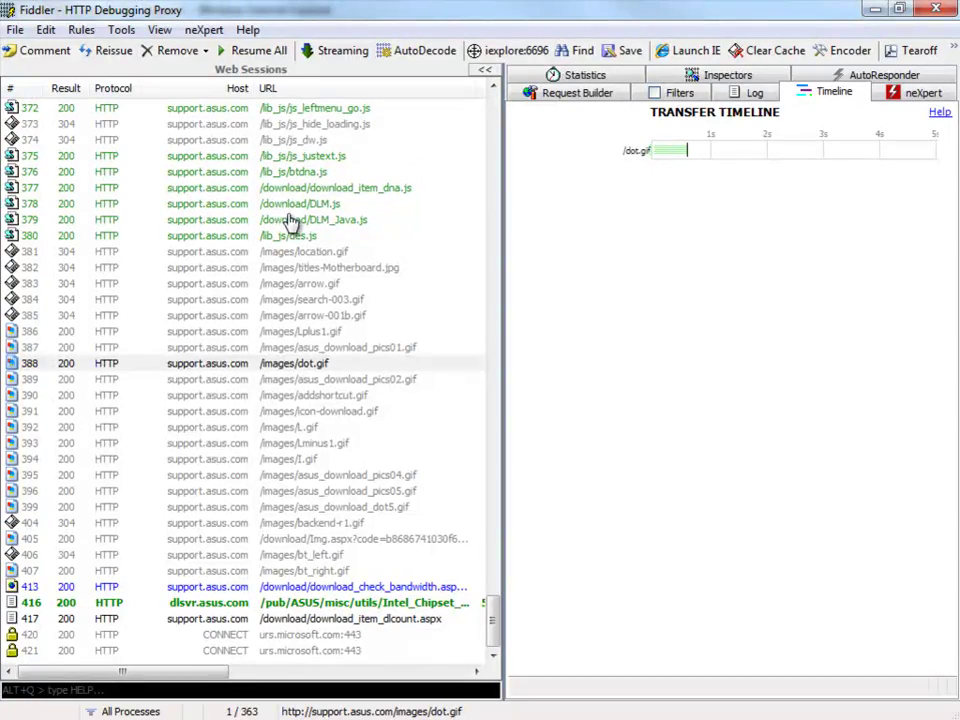
pyautogui.click(300, 380)
pyautogui.scroll(5, 319, 386)
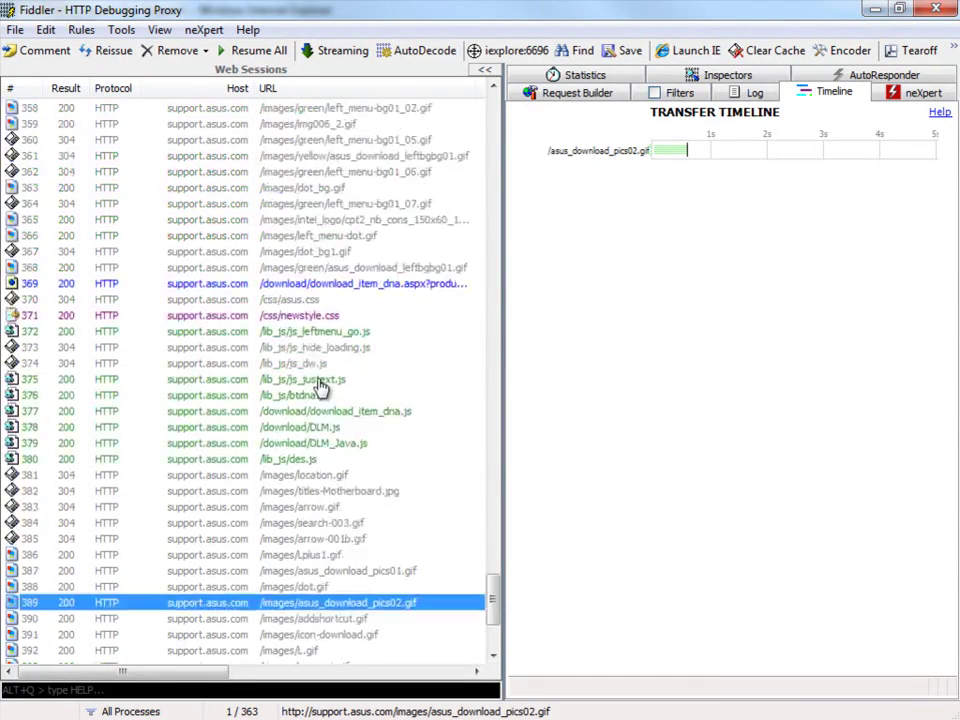